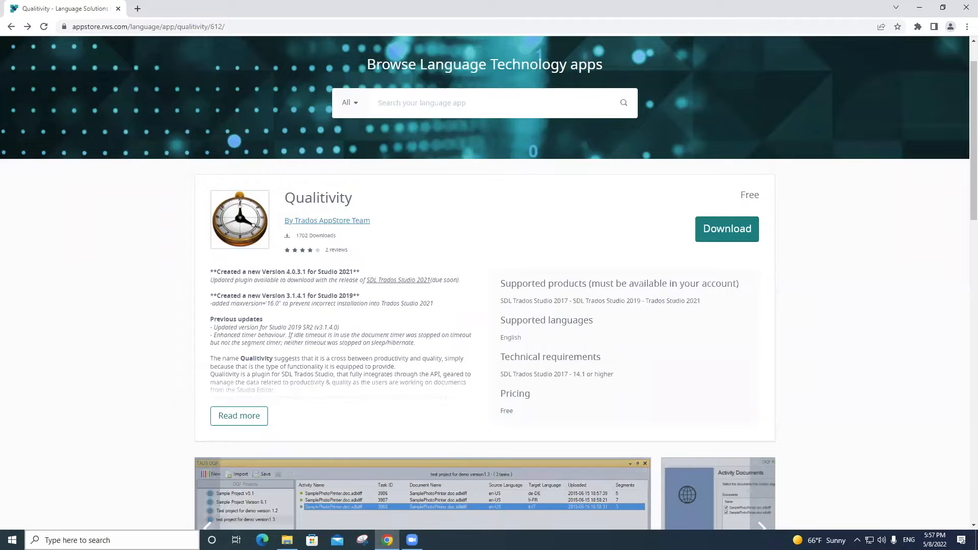
pyautogui.scroll(-1, 370, 352)
pyautogui.scroll(-2, 371, 352)
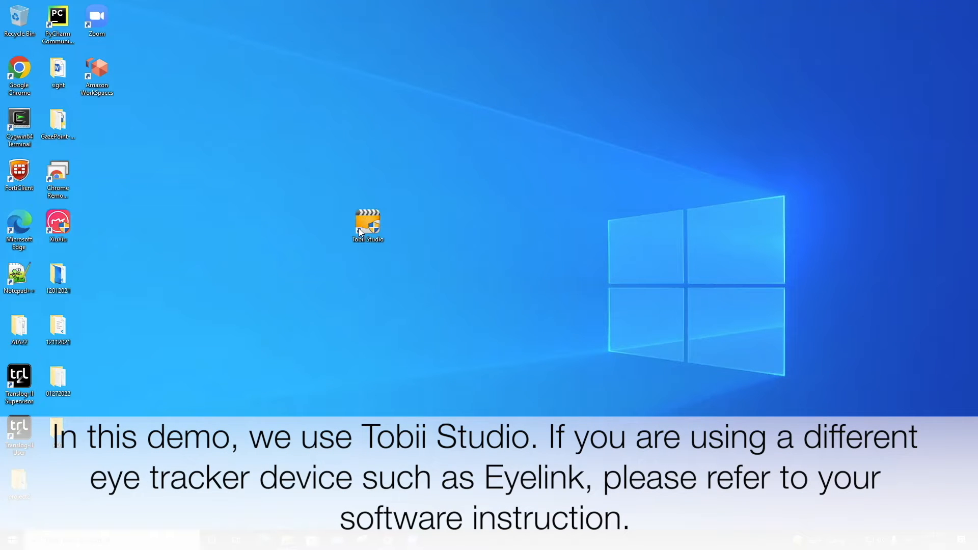
# Step: Launch Tobii Studio and create a new project named P01 with a first test named 01
pyautogui.doubleClick(360, 231)
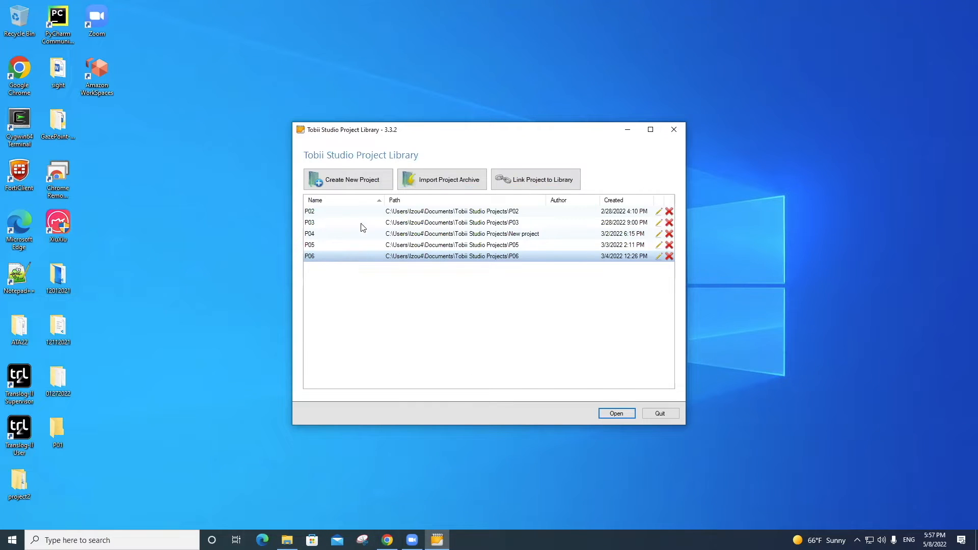
pyautogui.click(344, 182)
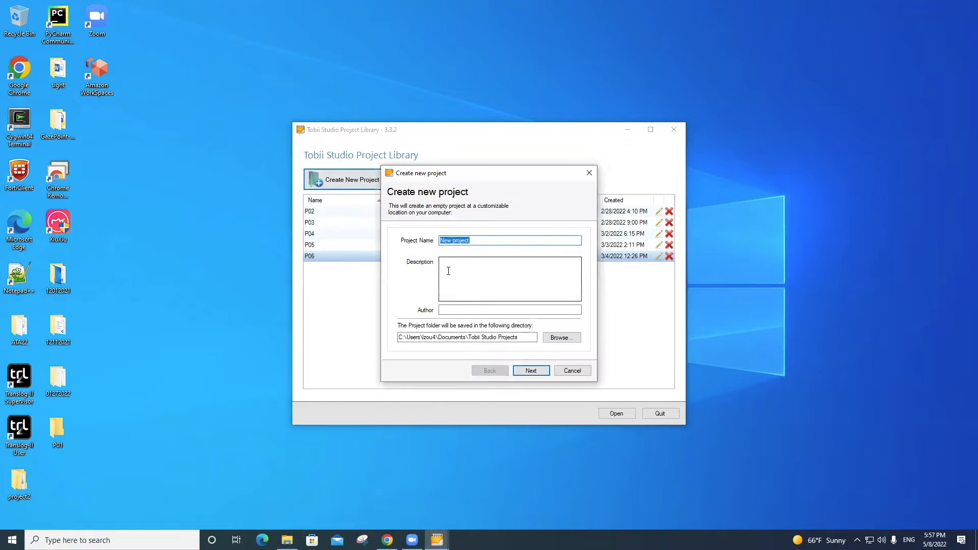
pyautogui.write('P01')
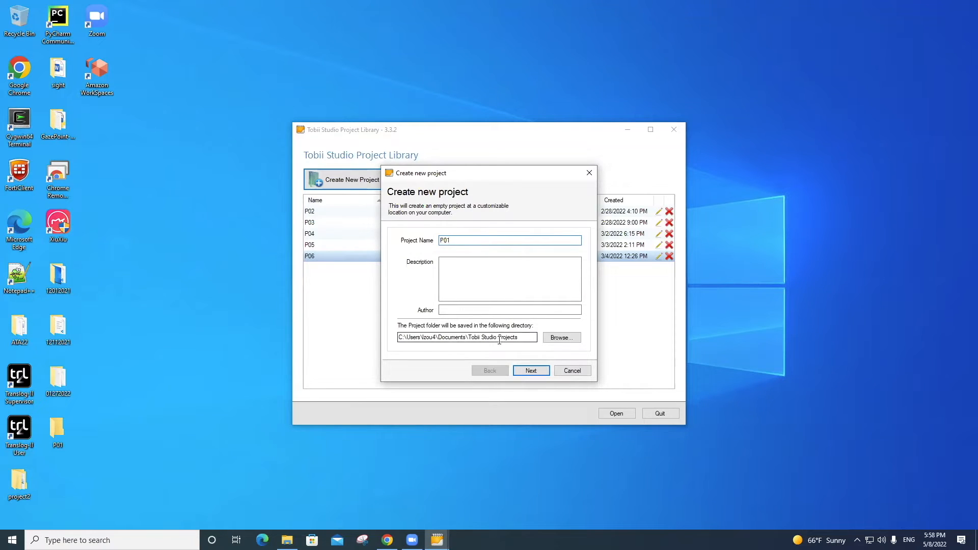
pyautogui.click(540, 370)
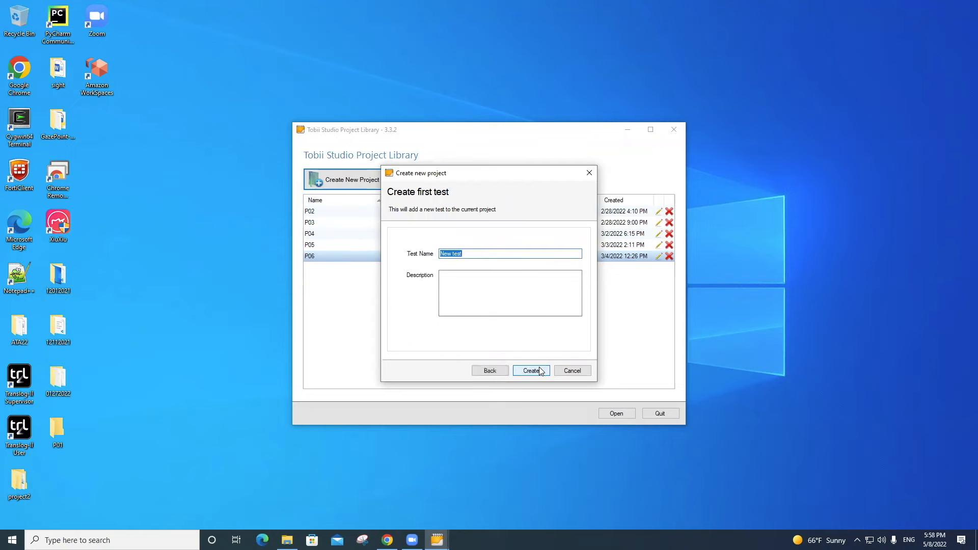
pyautogui.write('01')
pyautogui.click(534, 372)
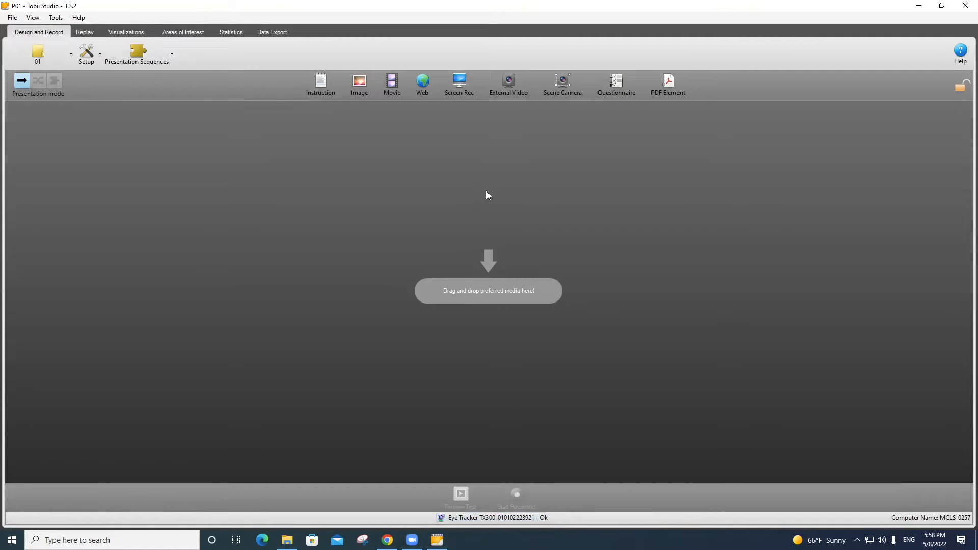
# Step: Add a screen recording element to the test that runs the Amazon WorkSpaces application
pyautogui.click(463, 88)
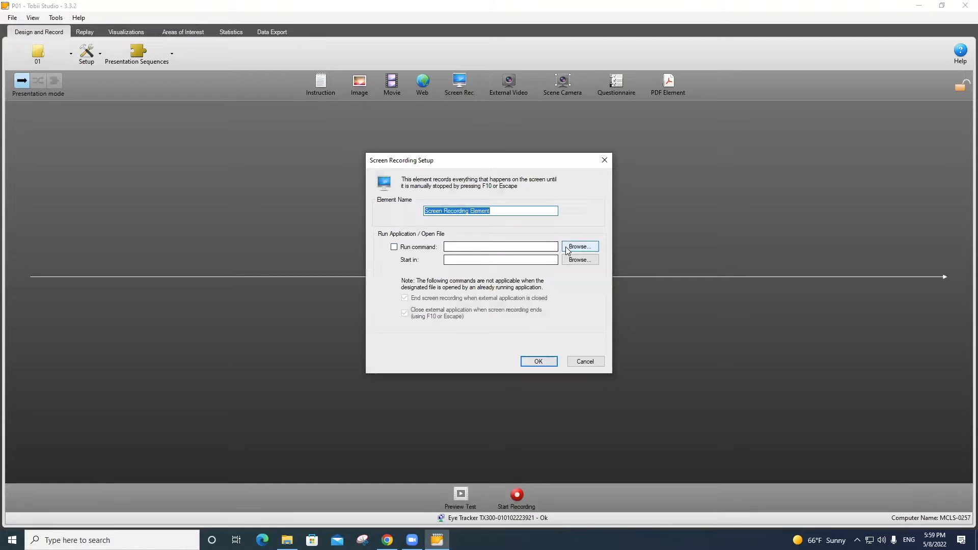
pyautogui.click(567, 247)
pyautogui.click(486, 329)
pyautogui.click(767, 426)
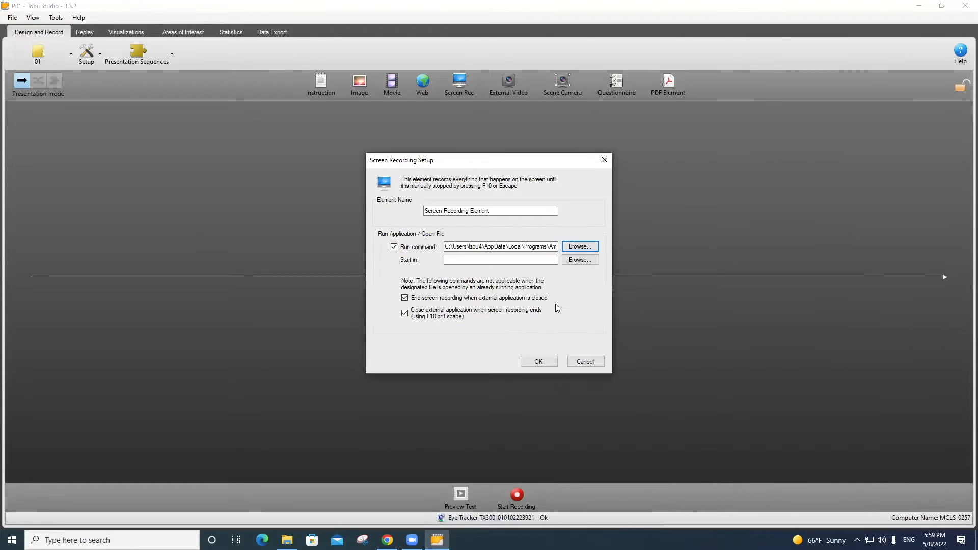
pyautogui.click(545, 361)
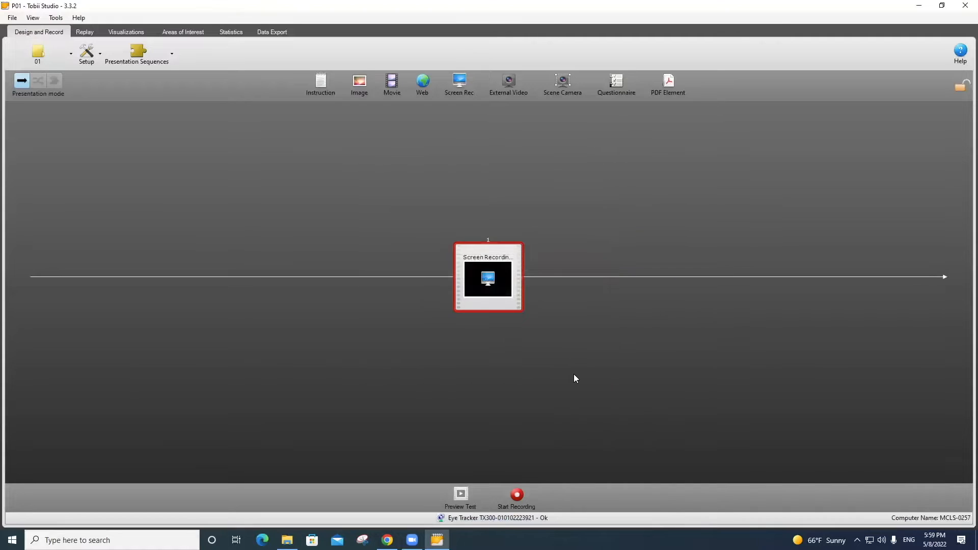
# Step: Calibrate the eye tracker for new participant P01 and start the recording under the suggested name
pyautogui.click(529, 496)
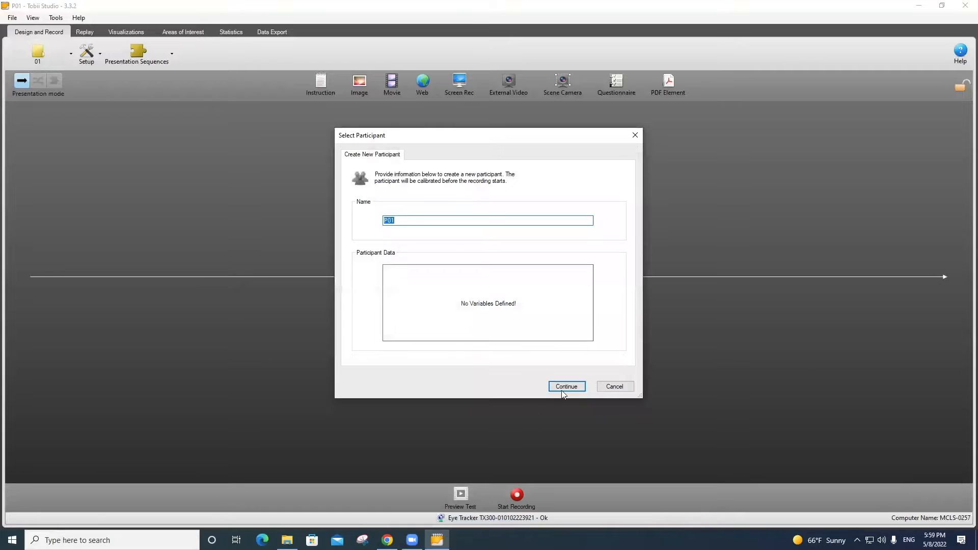
pyautogui.click(563, 388)
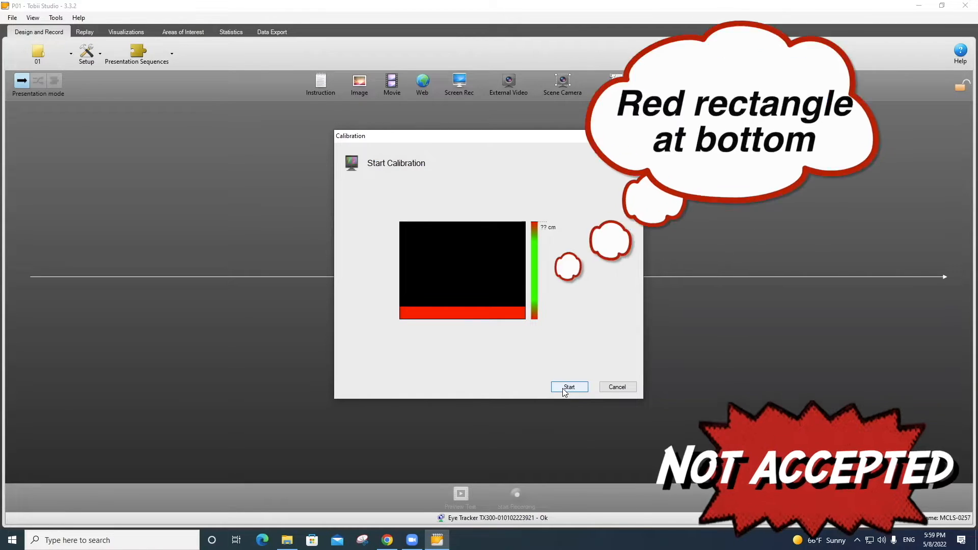
pyautogui.click(568, 387)
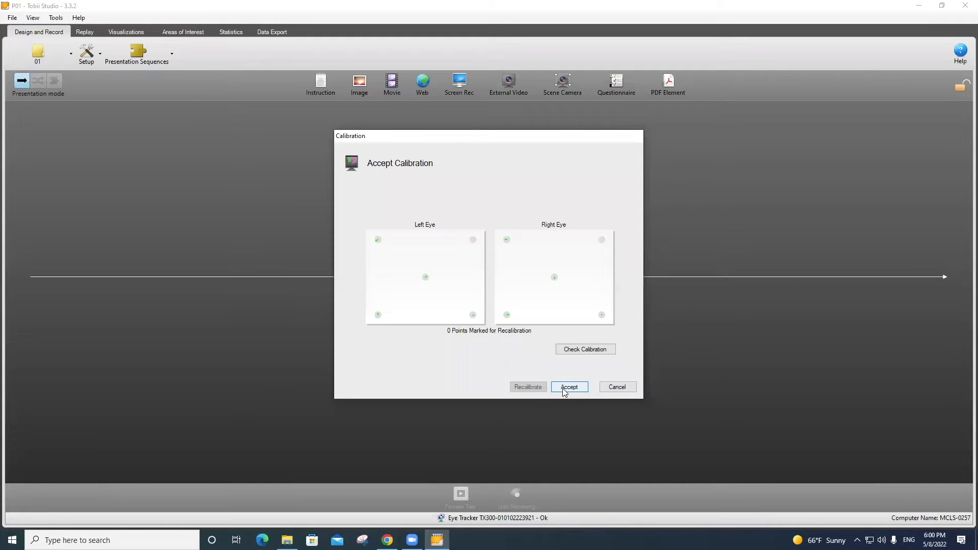
pyautogui.click(564, 389)
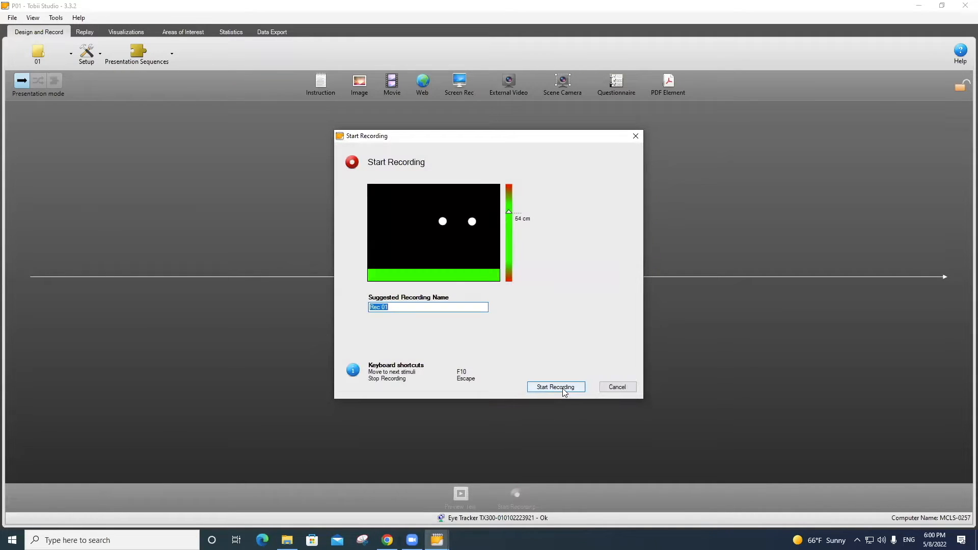
pyautogui.click(562, 388)
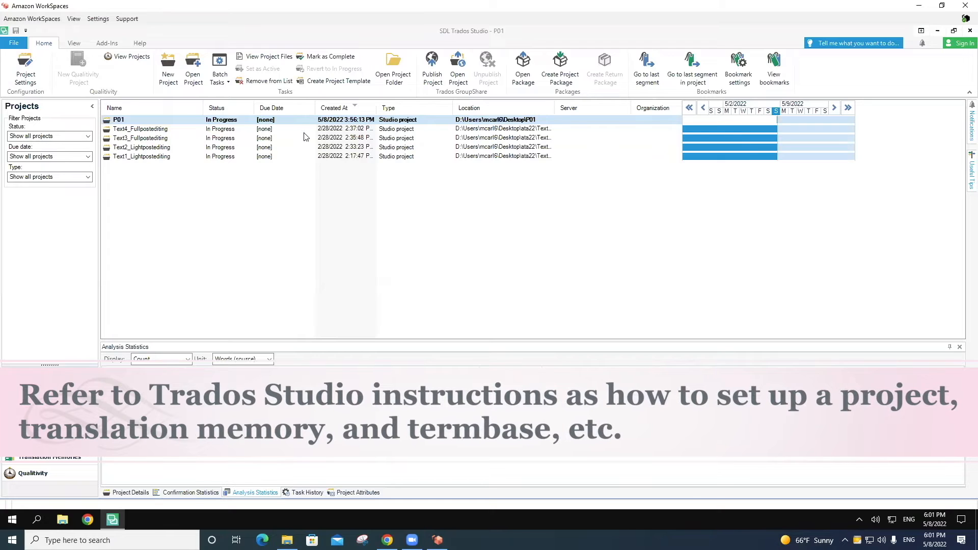
# Step: Open the ATA 2008-eng-chi file of project P01 for translation and load the translation memory matches for segments 2 and 3
pyautogui.doubleClick(294, 120)
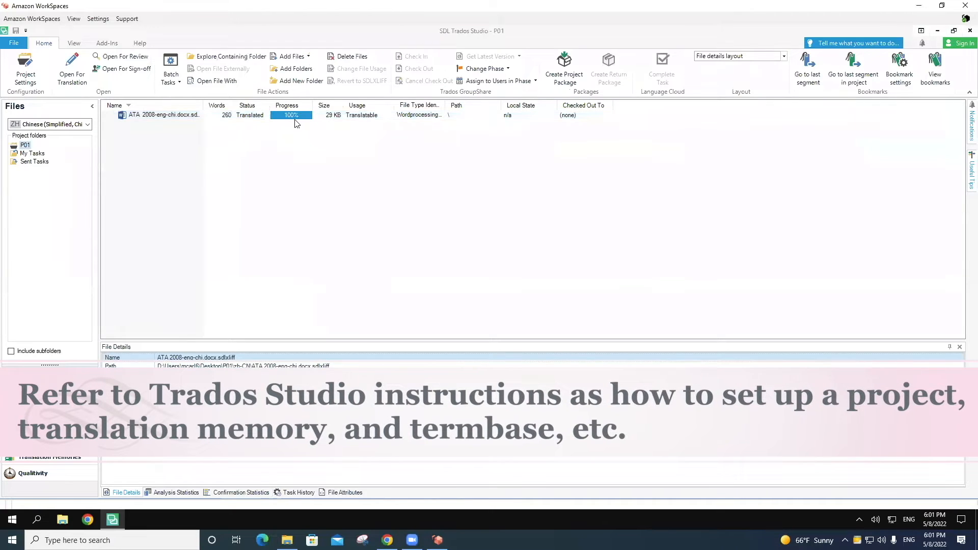
pyautogui.doubleClick(301, 115)
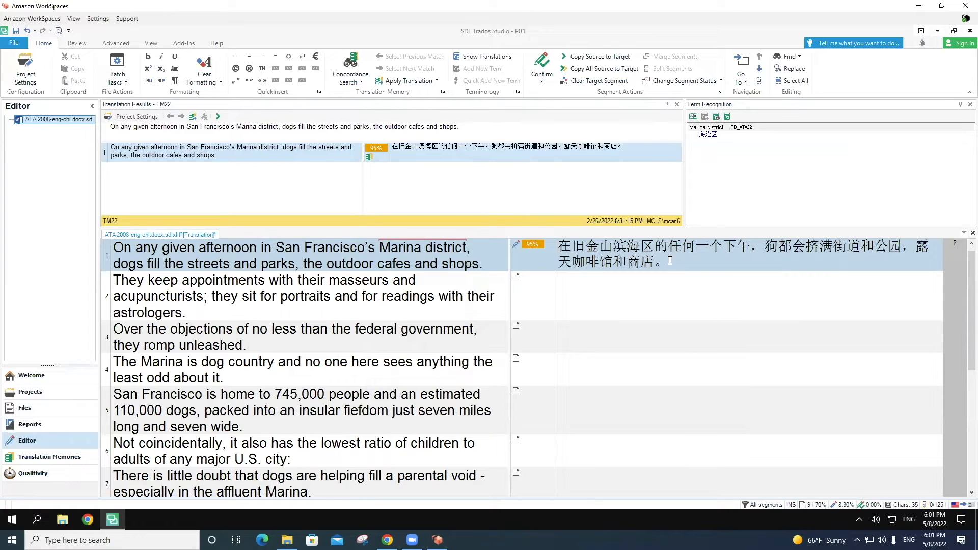
pyautogui.click(661, 296)
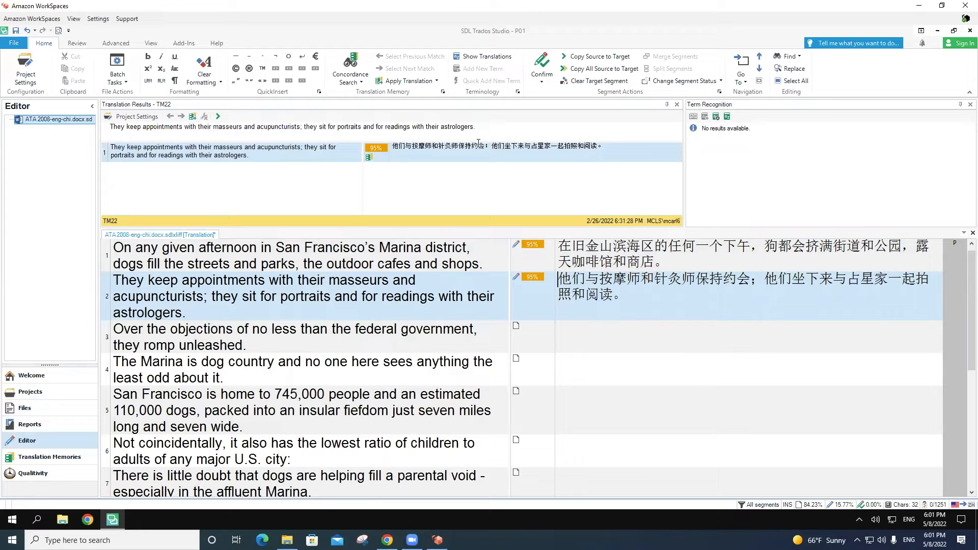
pyautogui.click(608, 329)
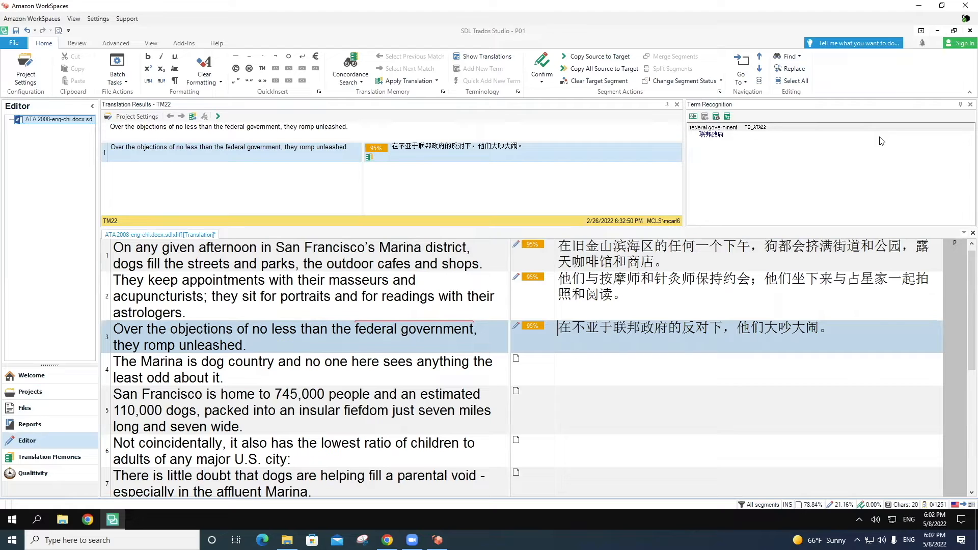
# Step: Append "I start testing." to the translation of segment 1 and confirm segments 1 and 2
pyautogui.click(668, 261)
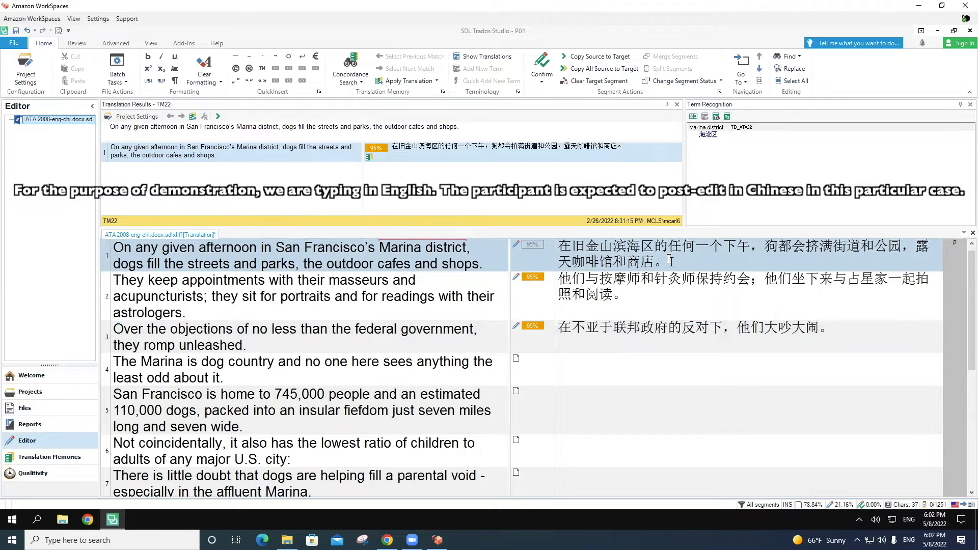
pyautogui.write('start testing.')
pyautogui.hotkey('ctrl', 'Return')
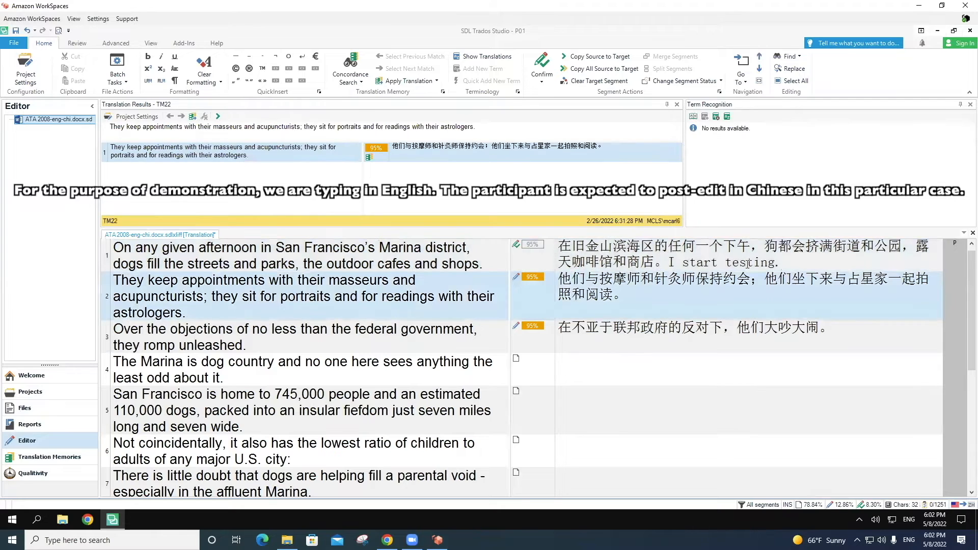
pyautogui.hotkey('ctrl', 'Return')
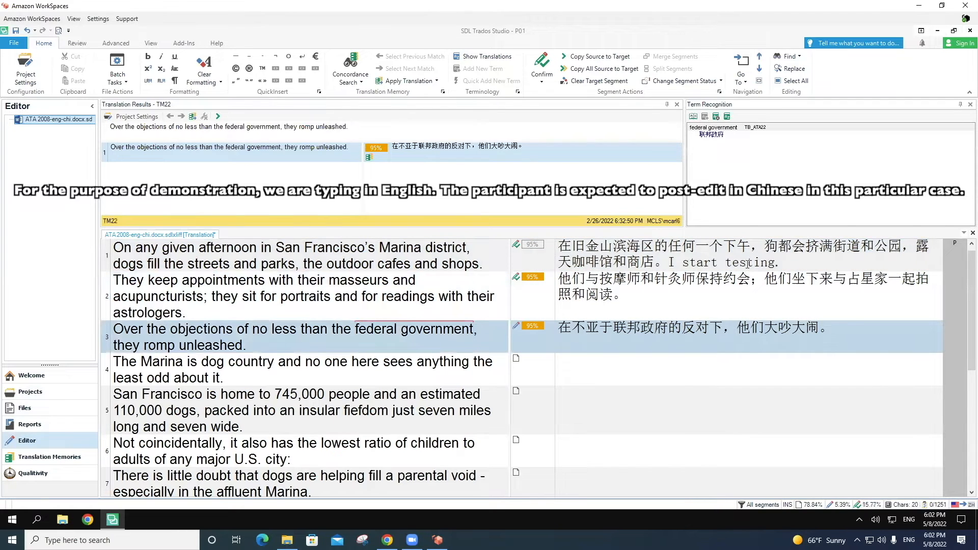
# Step: Append "I finished testing." to the translation of segment 3 and confirm the segment
pyautogui.click(846, 329)
pyautogui.write('I finished test')
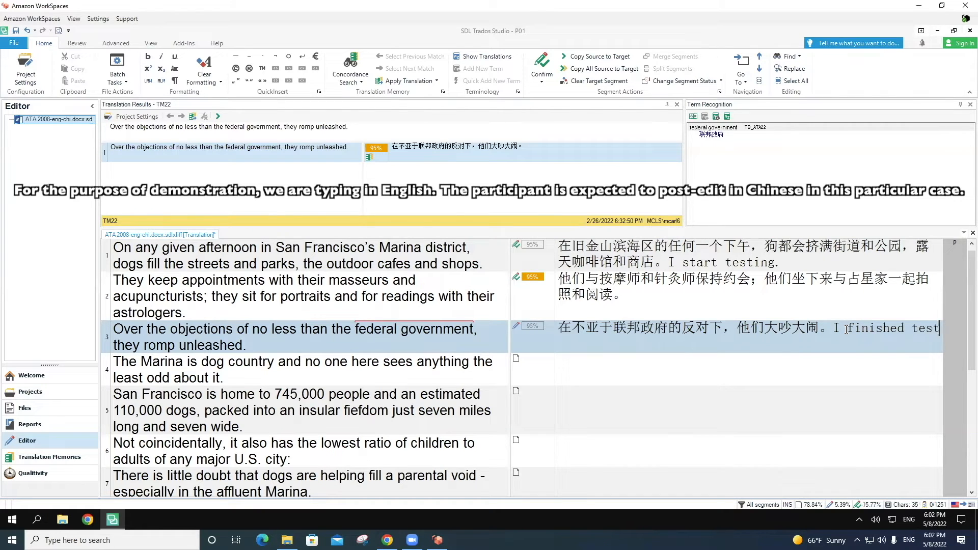
pyautogui.write('ing.')
pyautogui.hotkey('ctrl', 'Return')
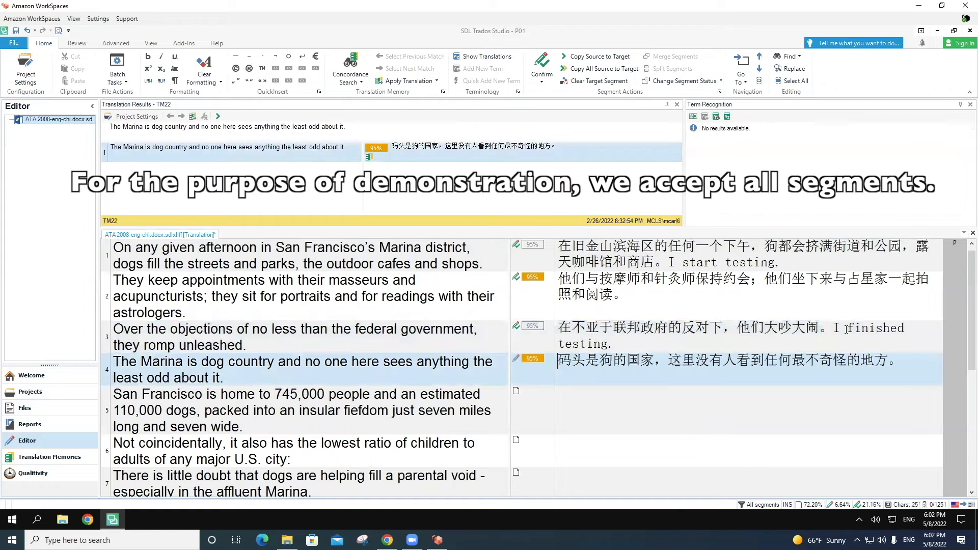
# Step: Accept the translation memory matches for all remaining segments, from segment 4 through segment 12, and confirm each one
pyautogui.hotkey('ctrl', 'Return')
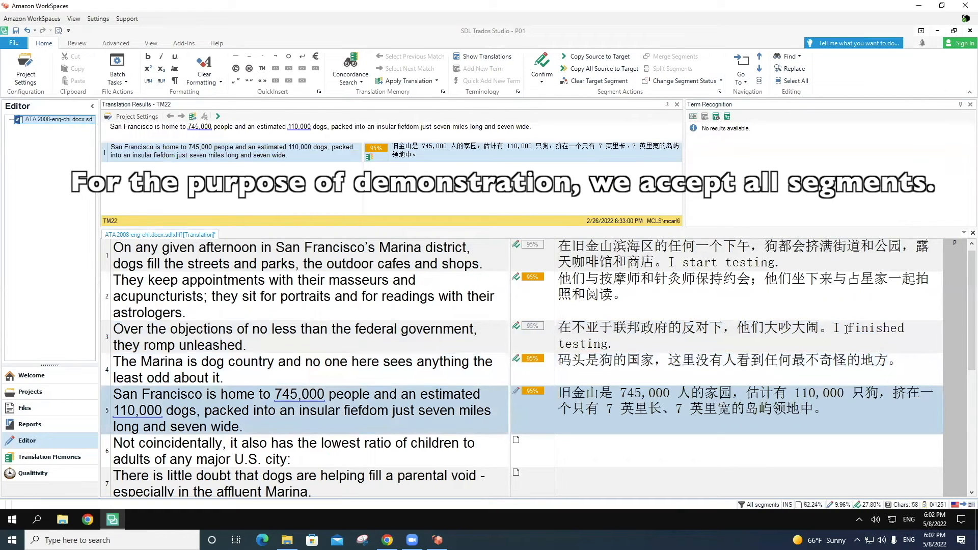
pyautogui.hotkey('ctrl', 'Return')
pyautogui.hotkey('ctrl', 'Return')
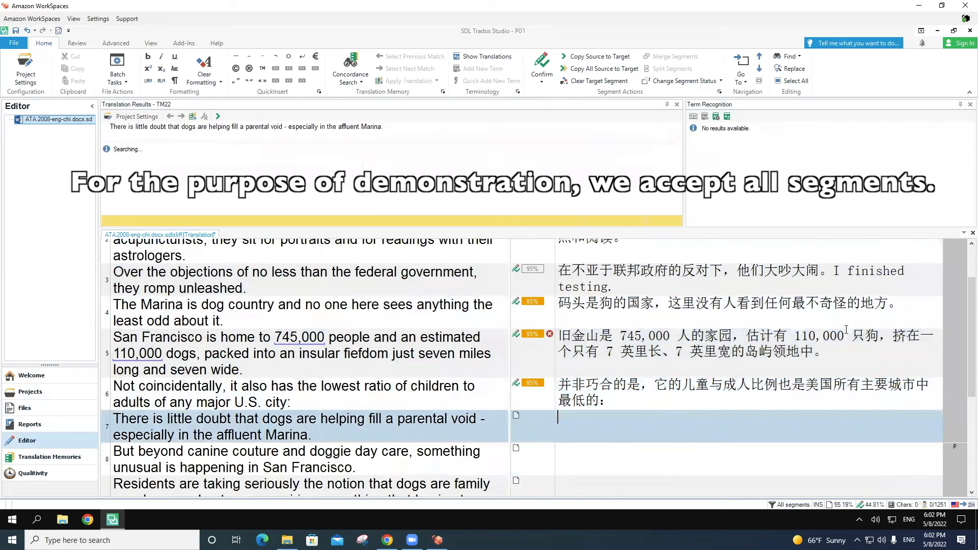
pyautogui.hotkey('ctrl', 'Return')
pyautogui.hotkey('ctrl', 'Return')
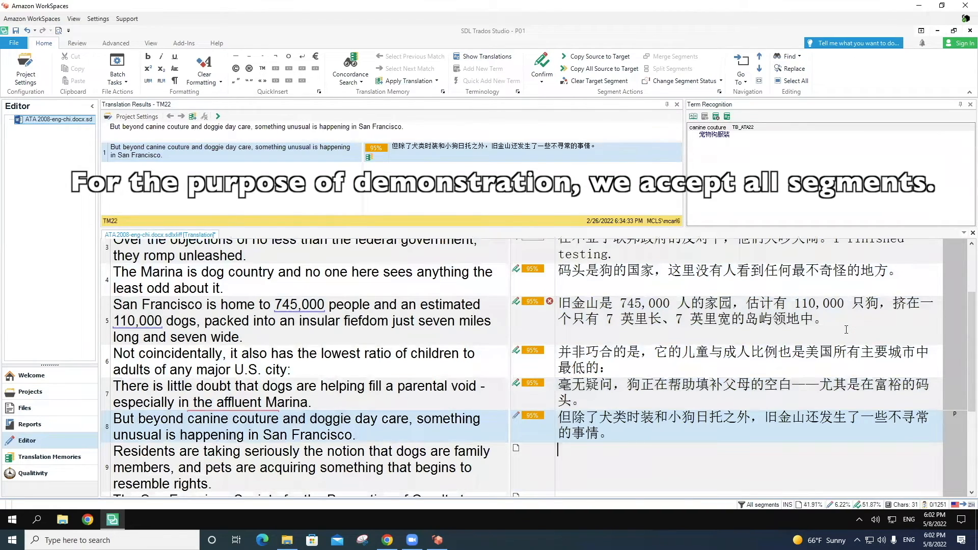
pyautogui.hotkey('ctrl', 'Return')
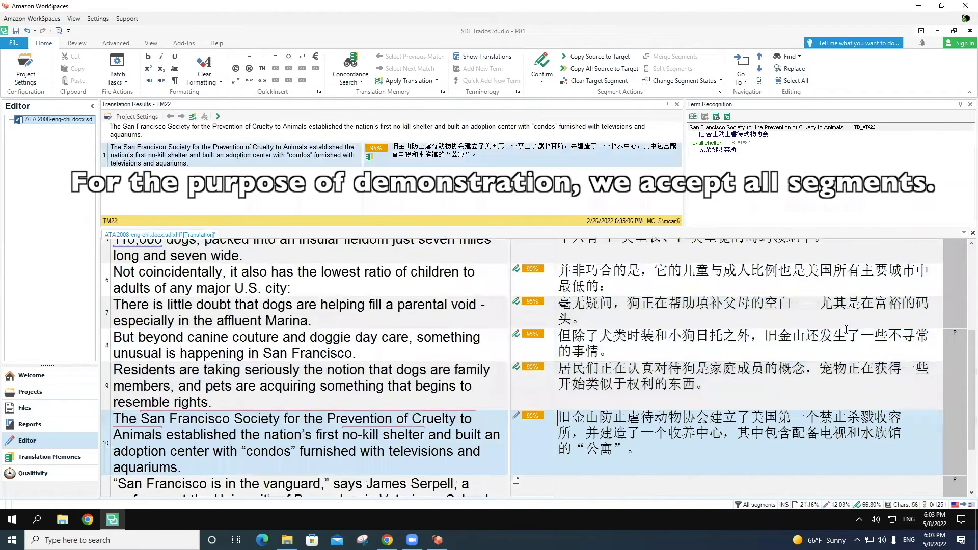
pyautogui.hotkey('ctrl', 'Return')
pyautogui.hotkey('ctrl', 'Return')
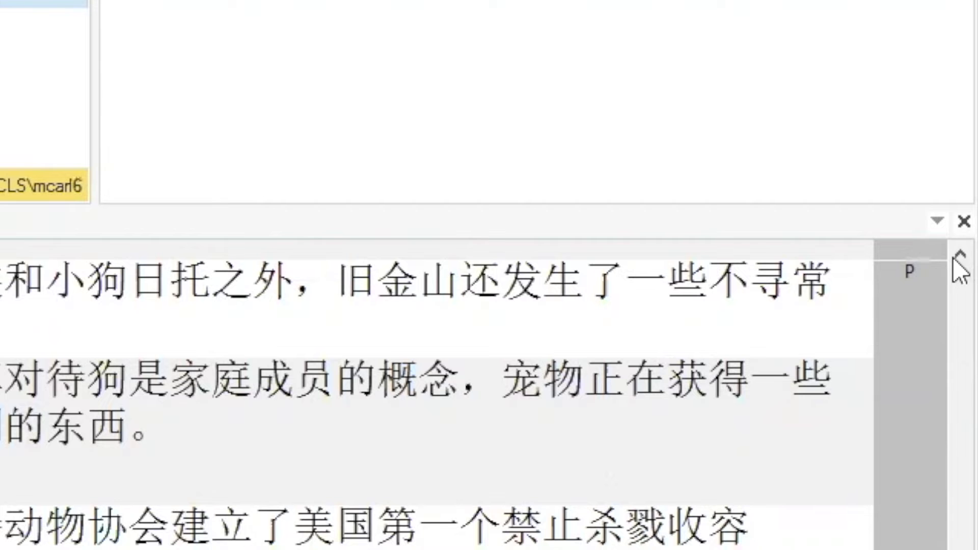
# Step: Close the translated document and save its new Qualitivity project activity under P01 with the default details
pyautogui.click(963, 228)
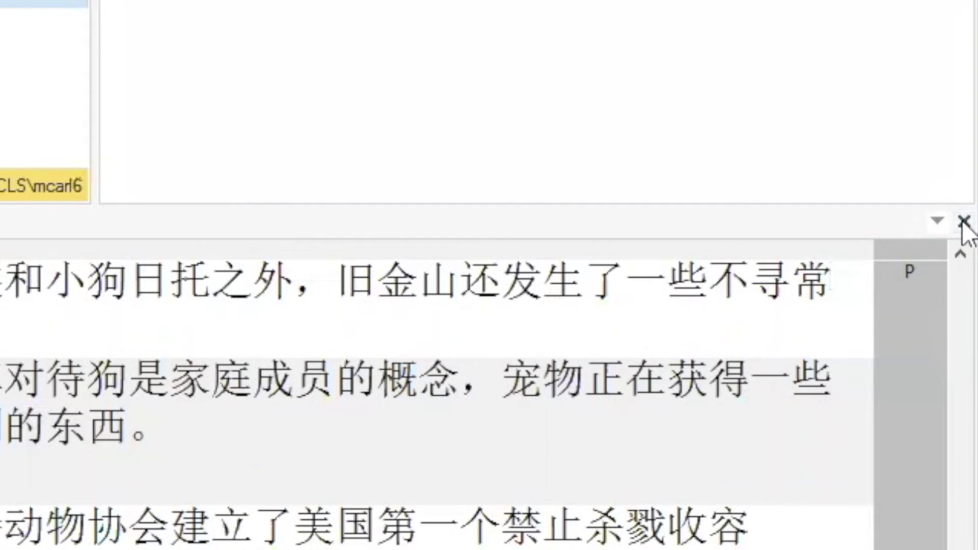
pyautogui.click(479, 310)
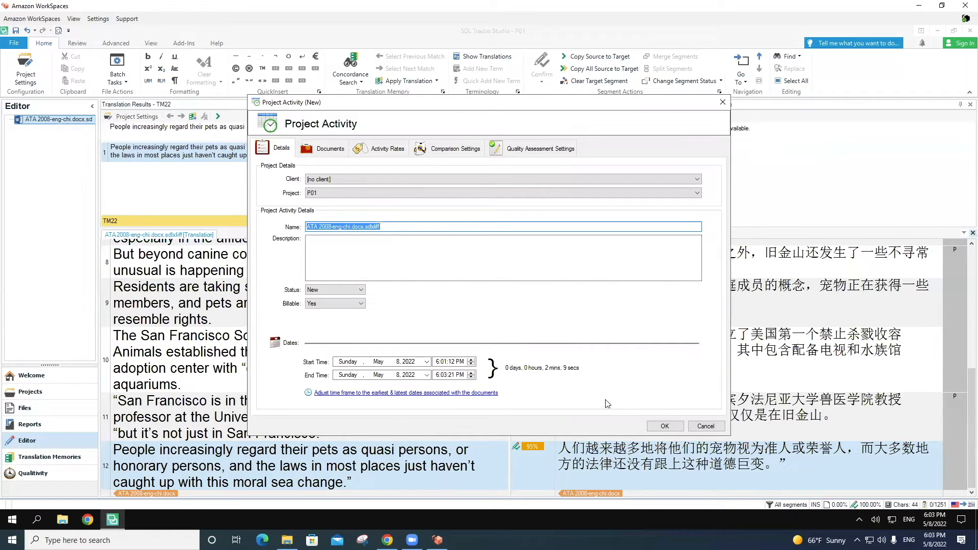
pyautogui.click(667, 429)
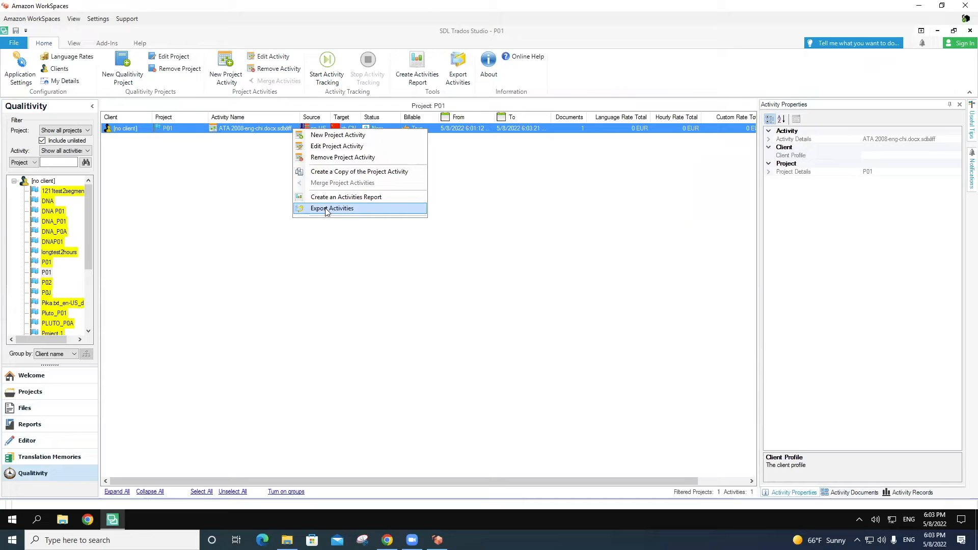
# Step: Start exporting the selected P01 activity and set its save location to a file named export on the Desktop
pyautogui.click(327, 209)
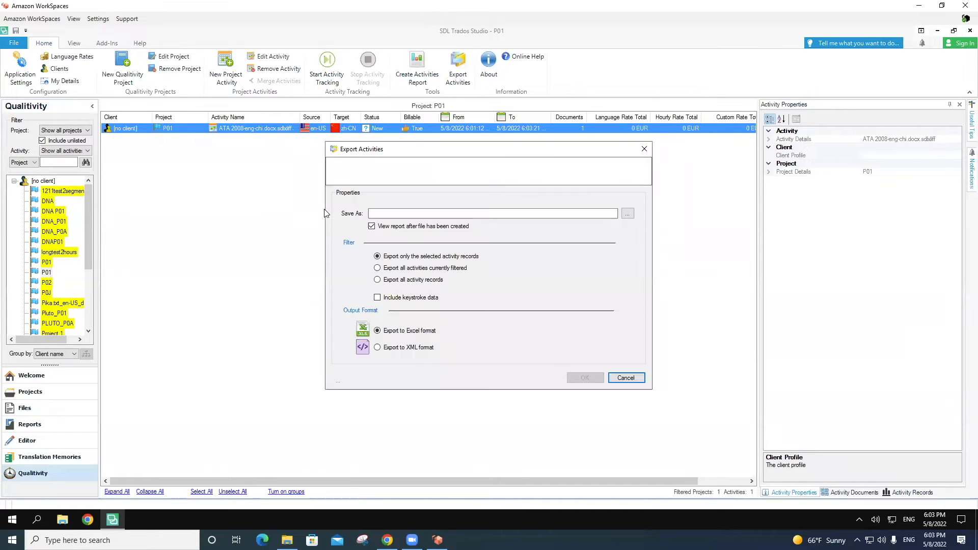
pyautogui.click(627, 213)
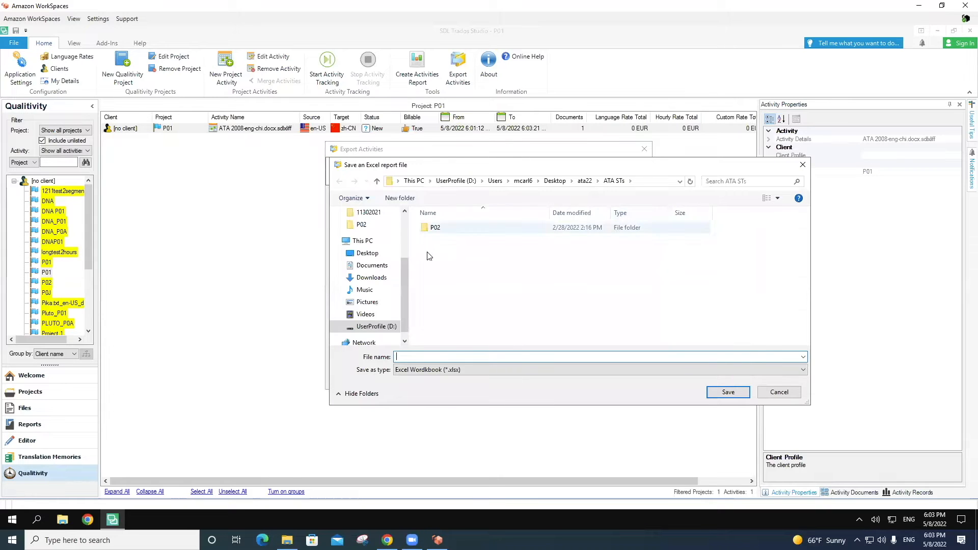
pyautogui.click(368, 253)
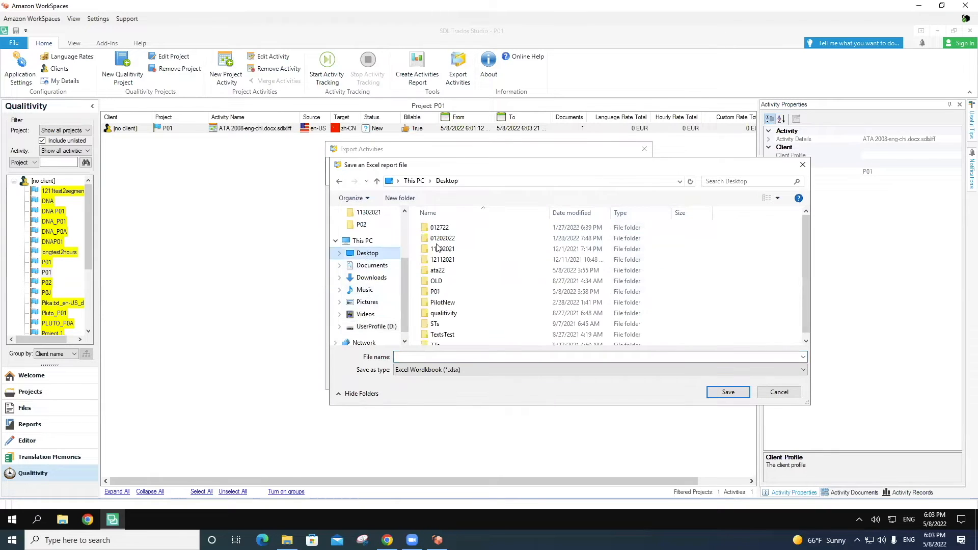
pyautogui.click(436, 292)
pyautogui.click(582, 357)
pyautogui.write('export')
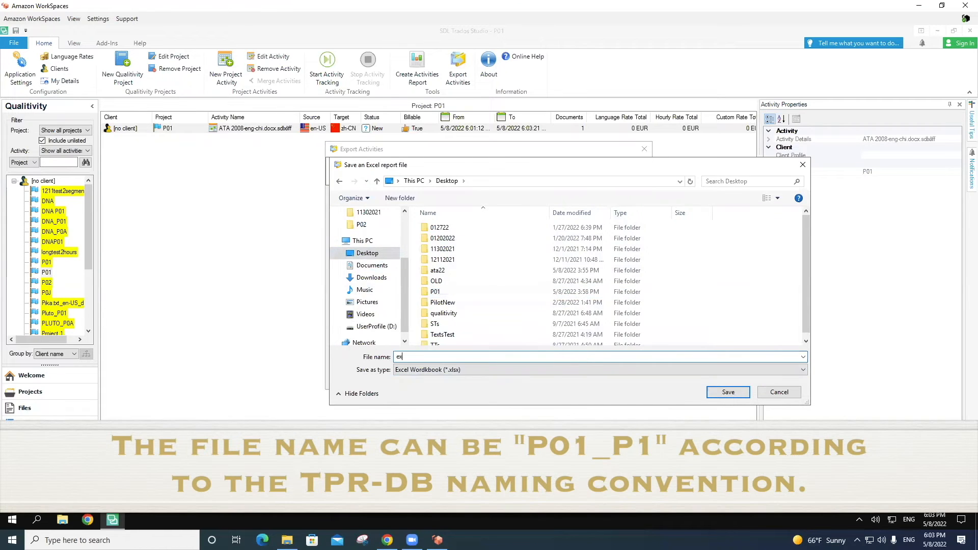
pyautogui.press('BackSpace')
pyautogui.press('BackSpace')
pyautogui.press('BackSpace')
pyautogui.write('ort')
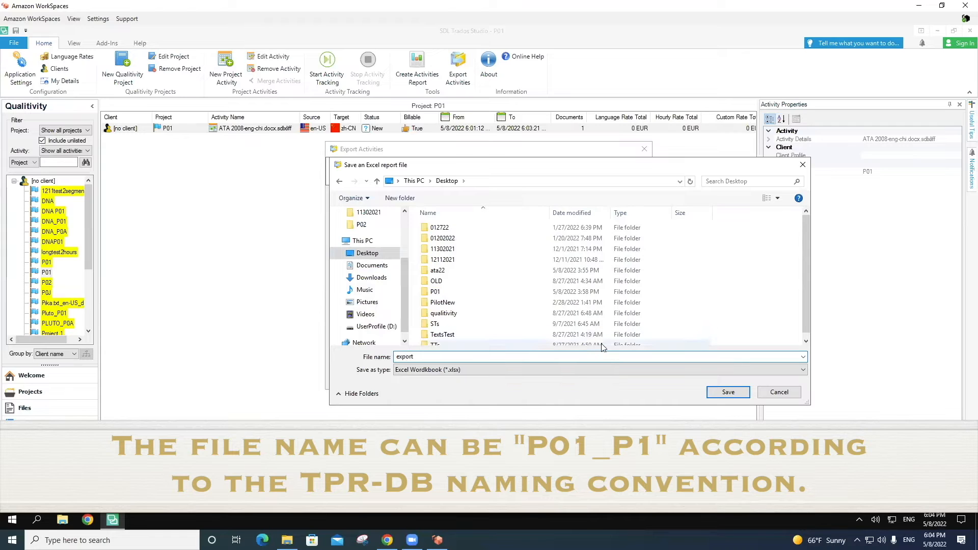
pyautogui.click(728, 391)
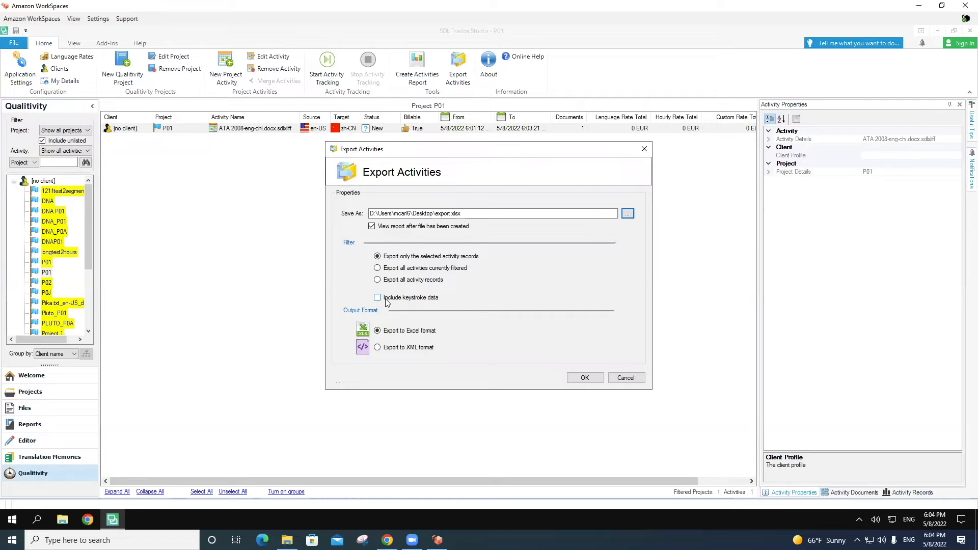
# Step: Include keystroke data, choose XML as the output format and run the activity export
pyautogui.click(377, 297)
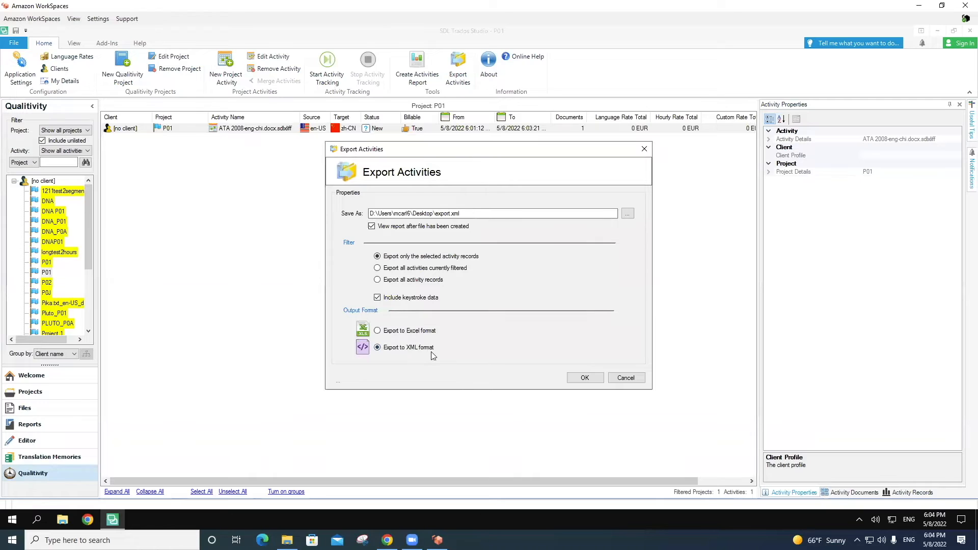
pyautogui.click(581, 378)
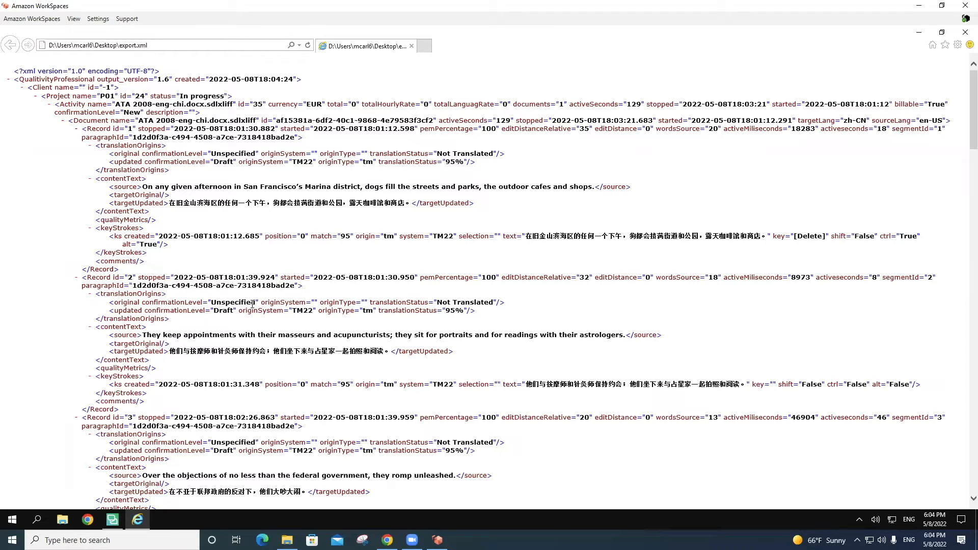
# Step: Examine the segment records and their keystroke entries in the exported XML file
pyautogui.scroll(-3, 253, 304)
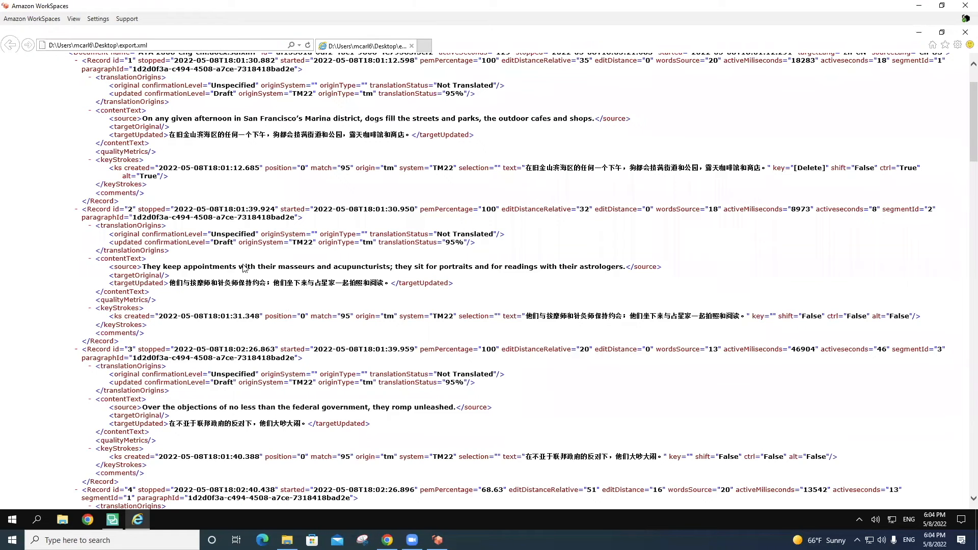
pyautogui.scroll(3, 256, 282)
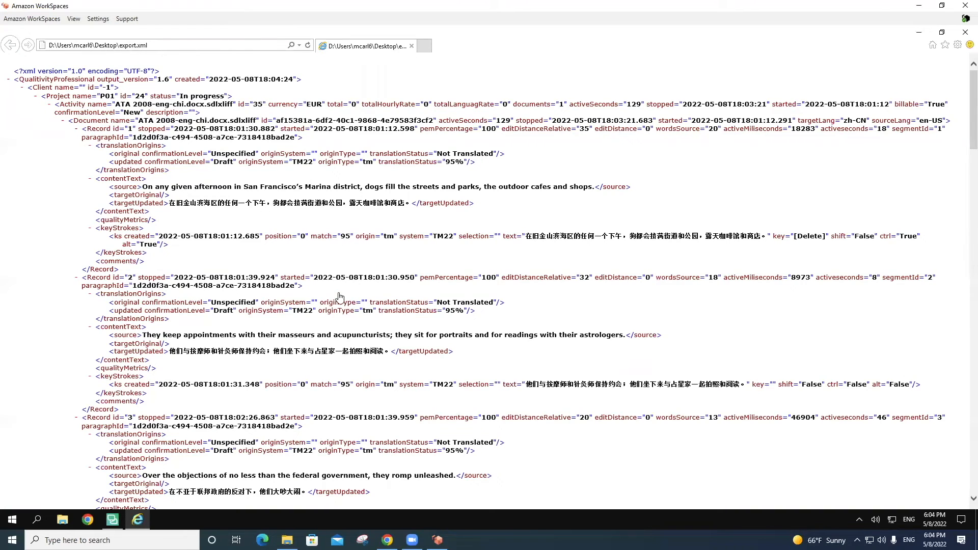
pyautogui.scroll(-9, 339, 298)
pyautogui.scroll(-6, 340, 297)
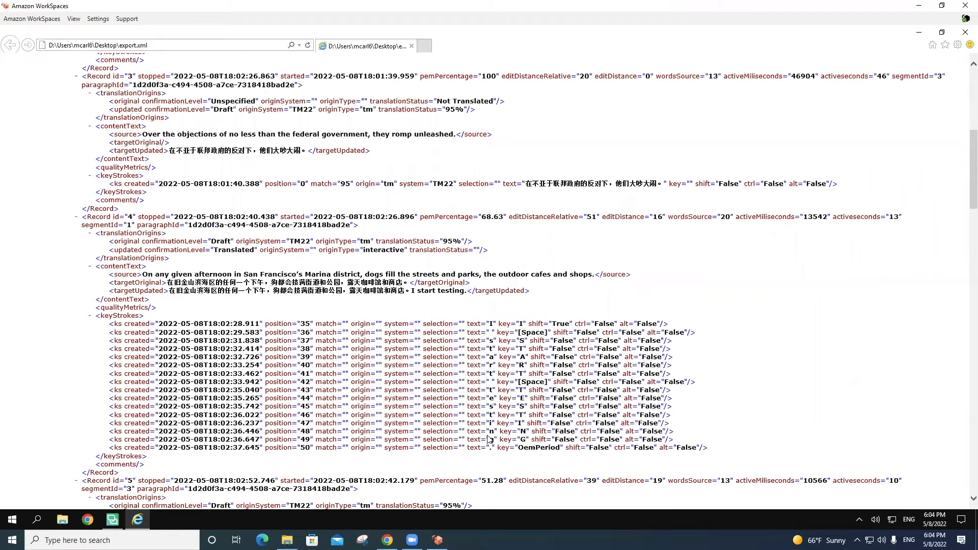
pyautogui.scroll(-12, 468, 375)
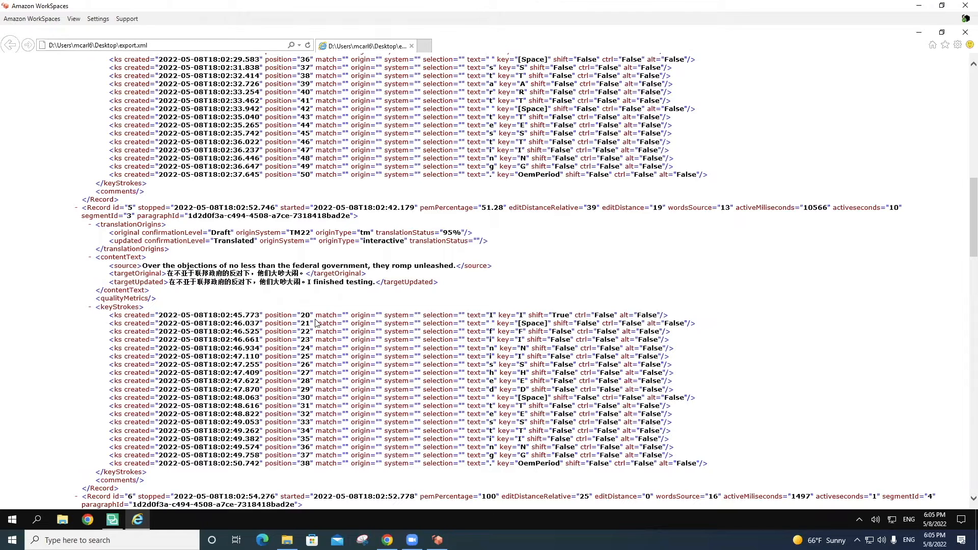
# Step: Close Amazon WorkSpaces and end its current session
pyautogui.click(964, 7)
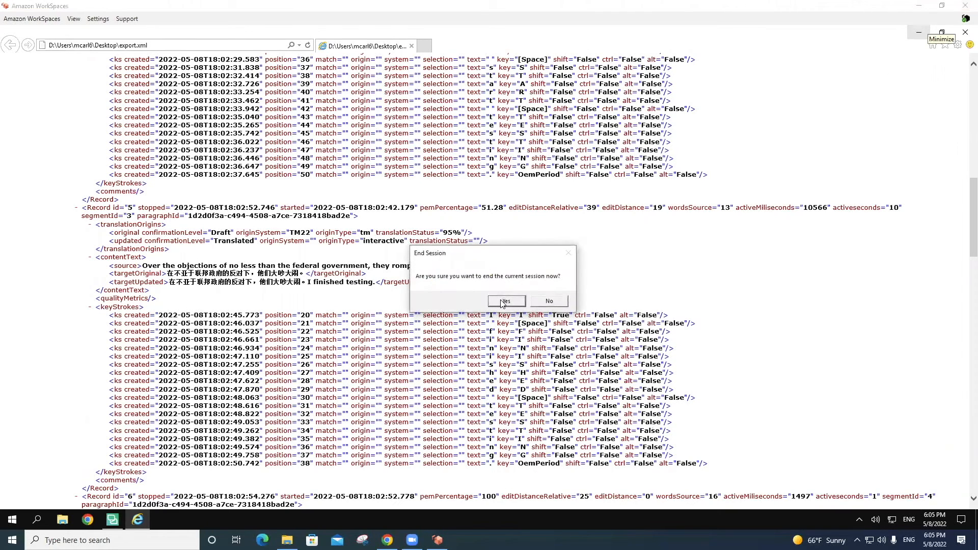
pyautogui.click(504, 301)
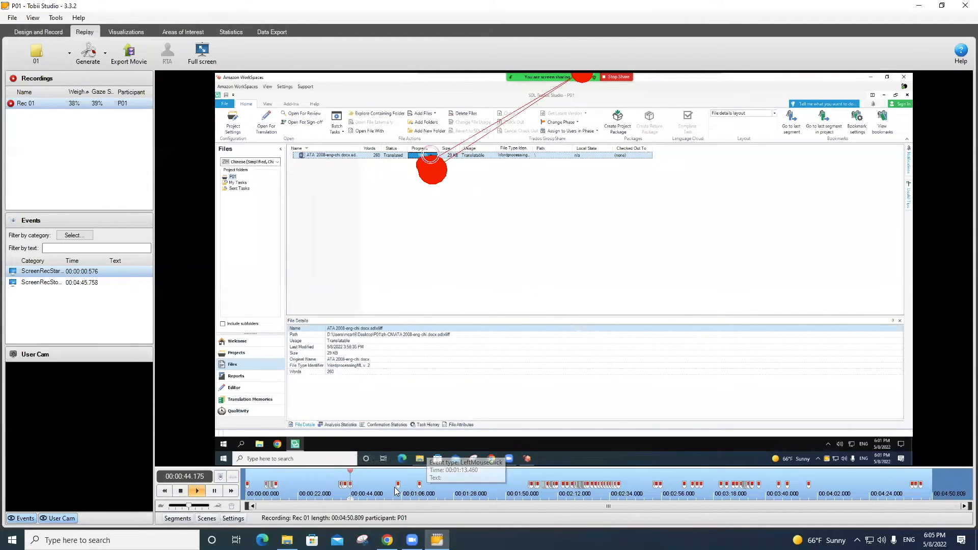
# Step: Review the gaze replay of Rec 01 in Tobii Studio at several points along the recording's timeline
pyautogui.click(397, 490)
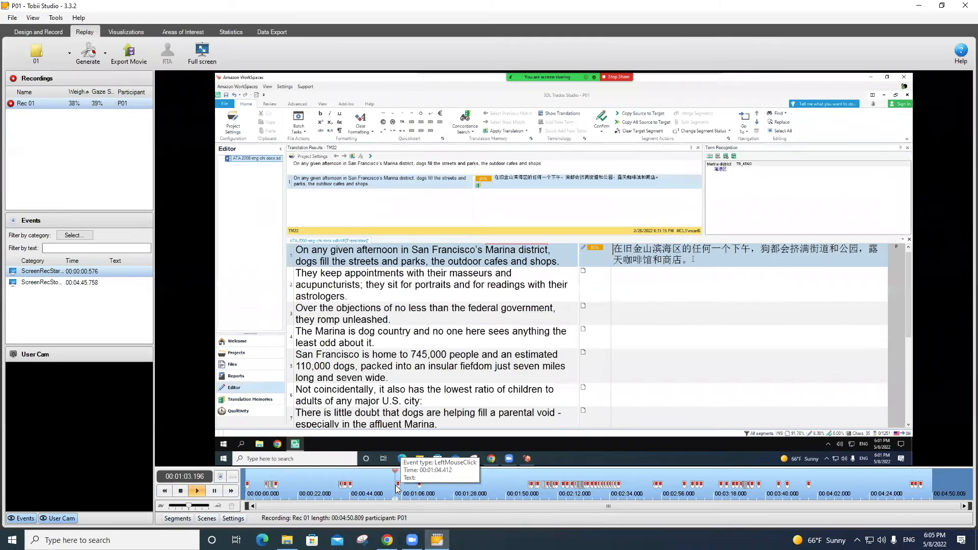
pyautogui.click(542, 486)
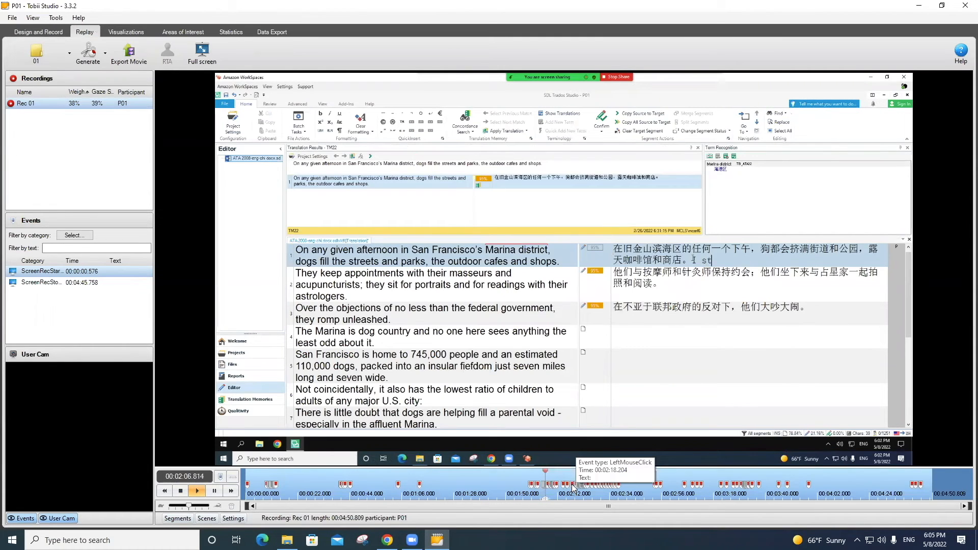
pyautogui.click(573, 487)
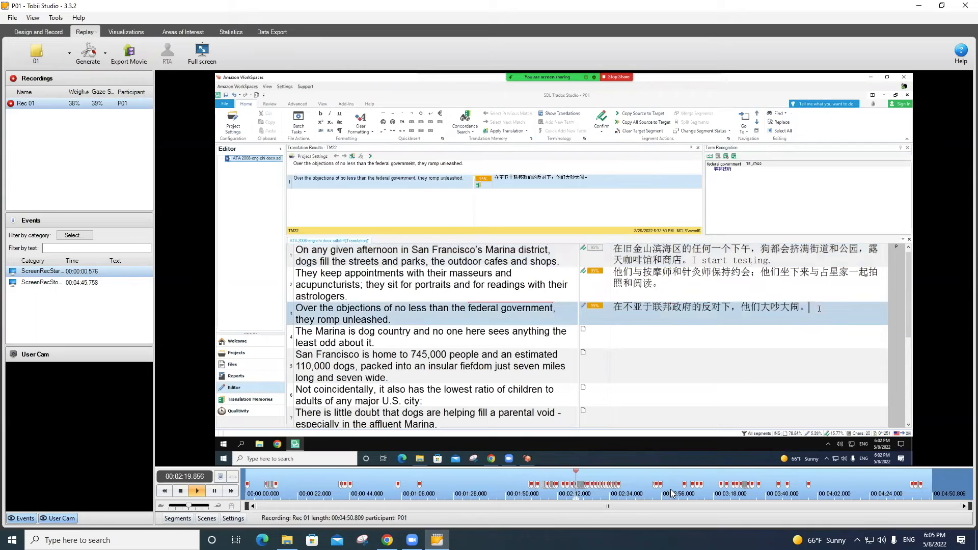
pyautogui.click(602, 488)
pyautogui.click(684, 487)
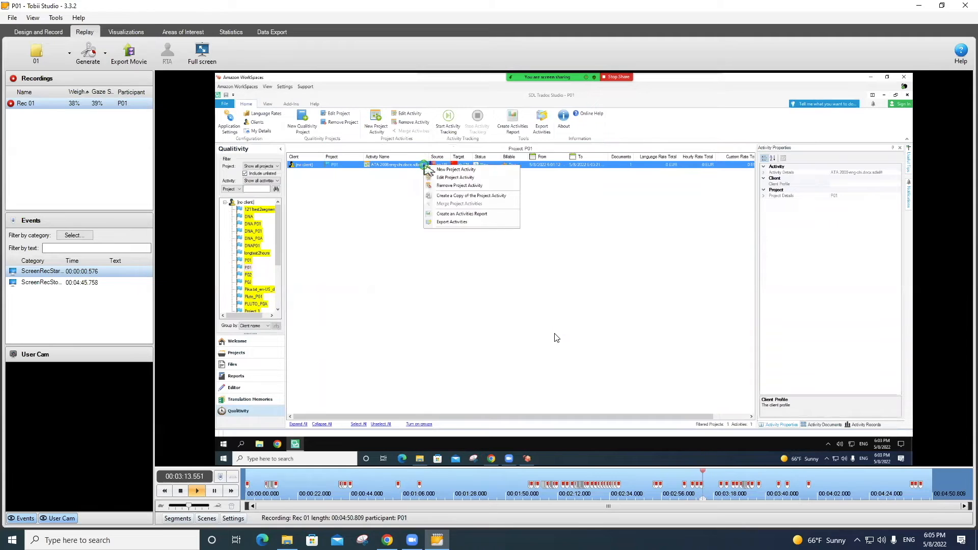
# Step: On P01's Rec 01, draw a rectangular area of interest about 795 by 510 px over the source text column and name it ST
pyautogui.click(184, 31)
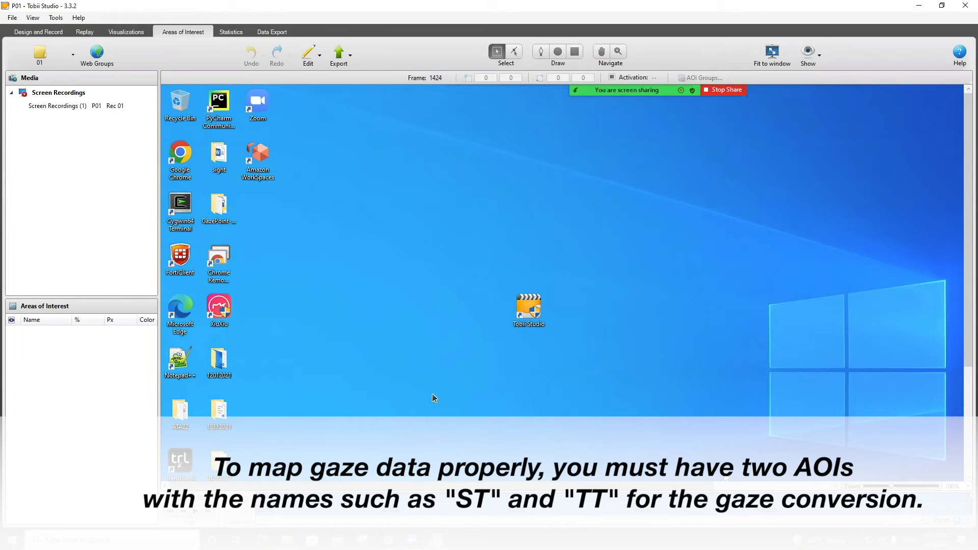
pyautogui.click(103, 107)
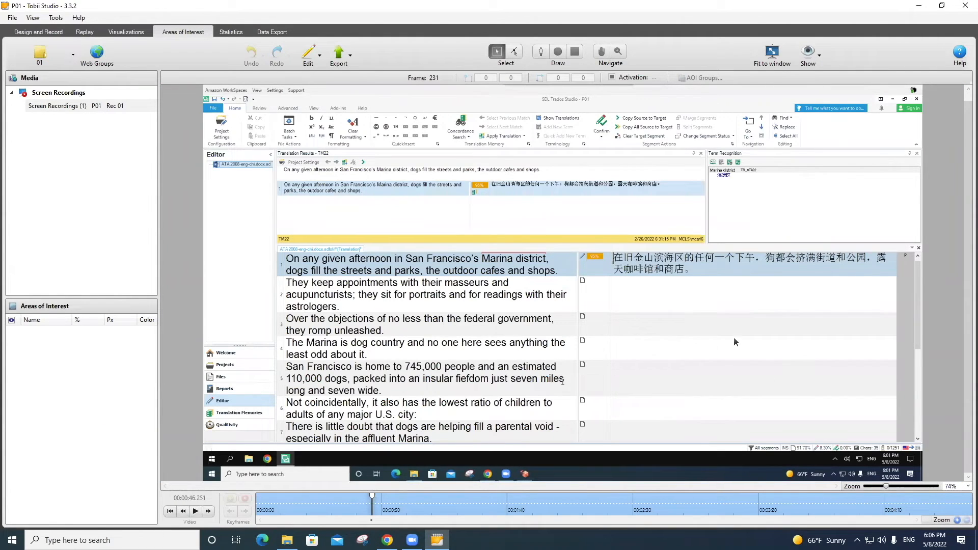
pyautogui.click(574, 52)
pyautogui.moveTo(279, 251); pyautogui.dragTo(577, 443)
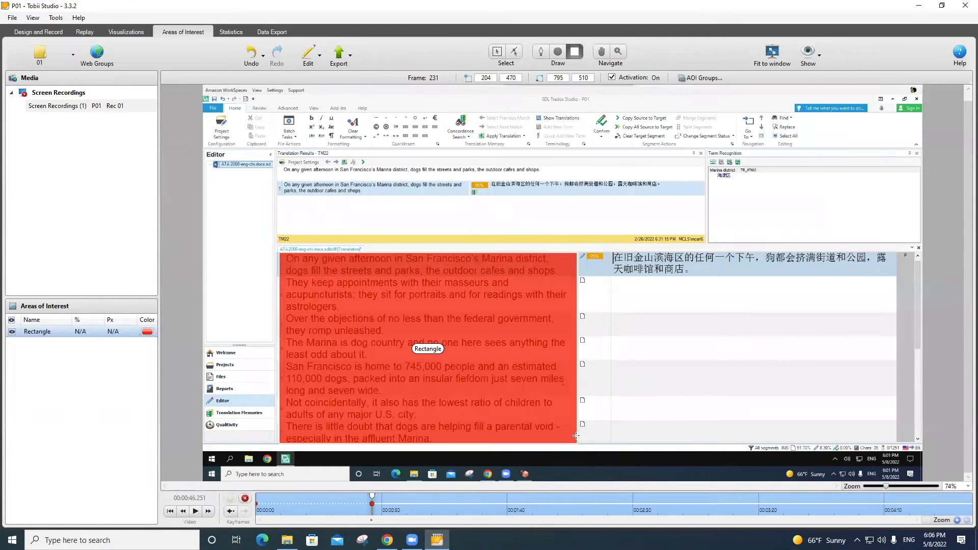
pyautogui.click(48, 333)
pyautogui.write('St')
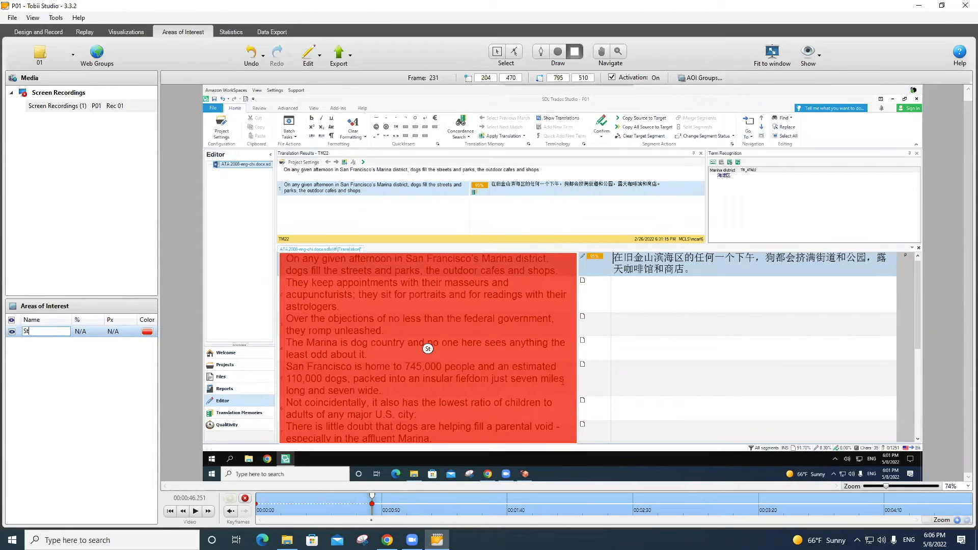
pyautogui.press('BackSpace')
pyautogui.write('T')
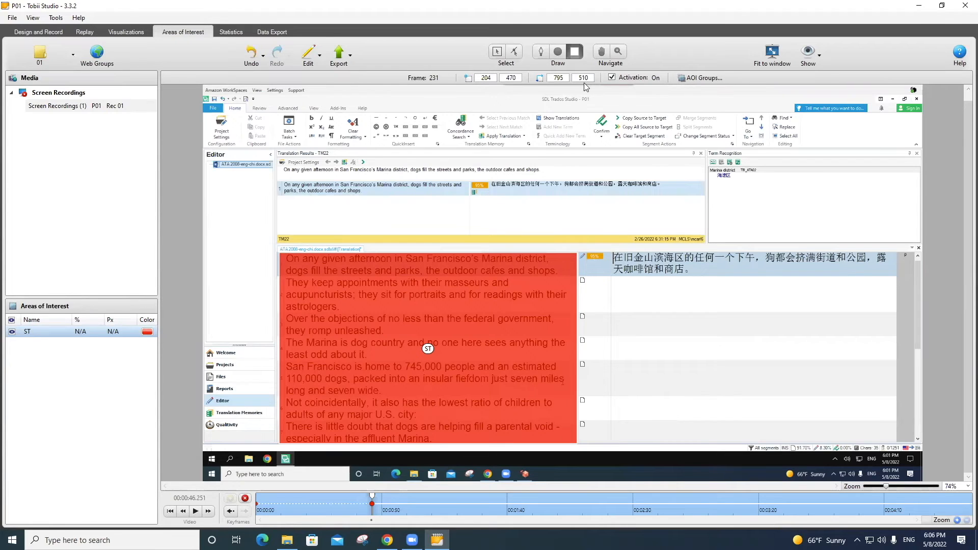
# Step: Draw a second rectangular area of interest about 847 by 506 px over the target text column and name it TT
pyautogui.moveTo(580, 254); pyautogui.dragTo(894, 443)
pyautogui.doubleClick(50, 345)
pyautogui.write('TT')
pyautogui.press('Return')
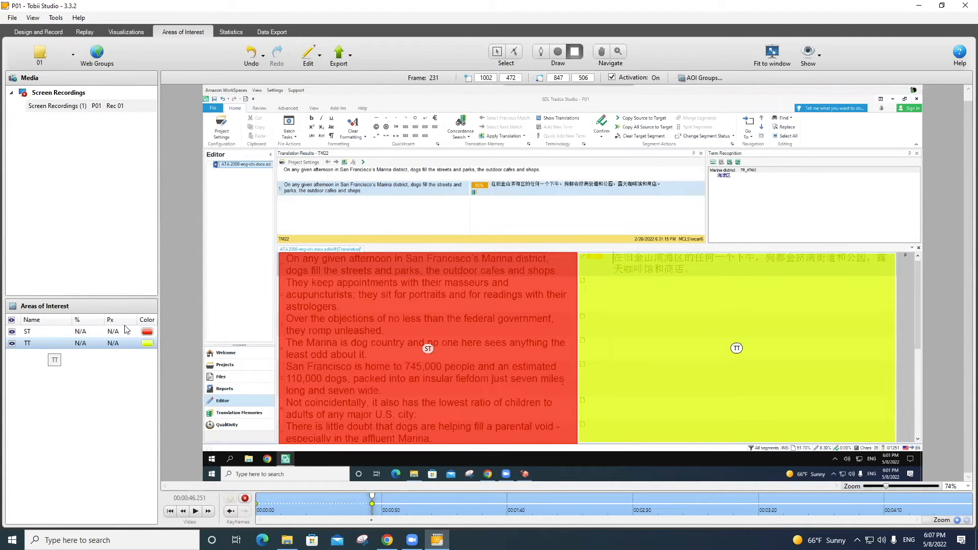
# Step: Set up a data export of full recordings with P01's Rec 01 as the data set
pyautogui.click(269, 34)
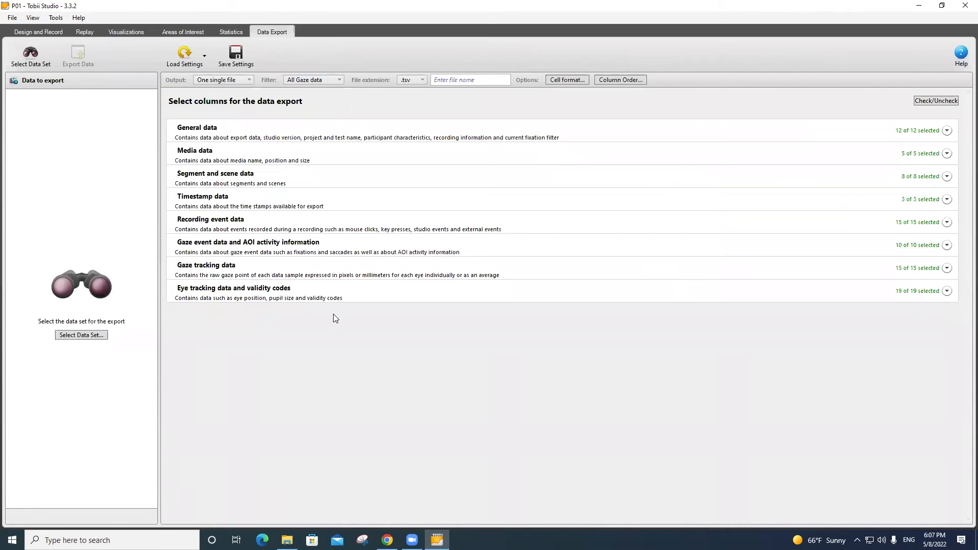
pyautogui.click(97, 335)
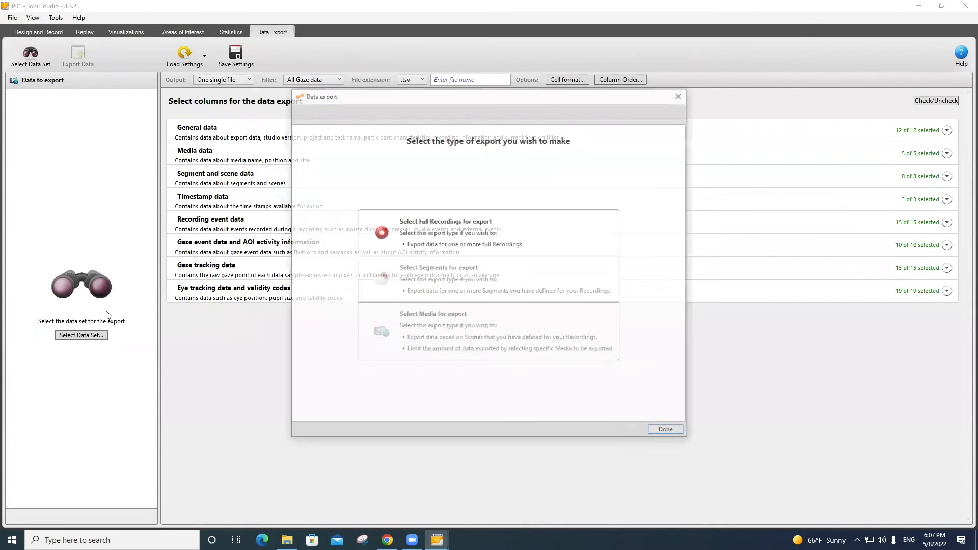
pyautogui.click(437, 225)
pyautogui.click(362, 153)
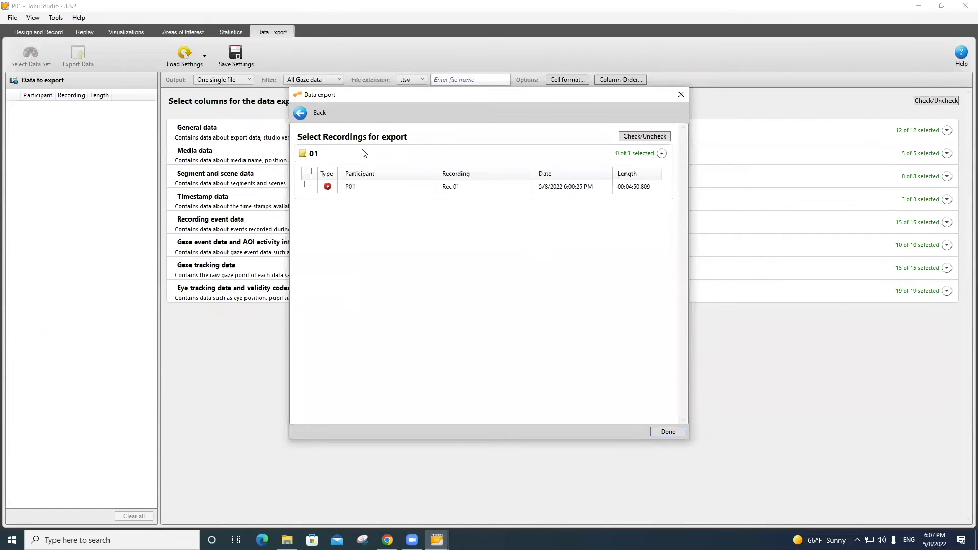
pyautogui.click(307, 184)
pyautogui.click(681, 432)
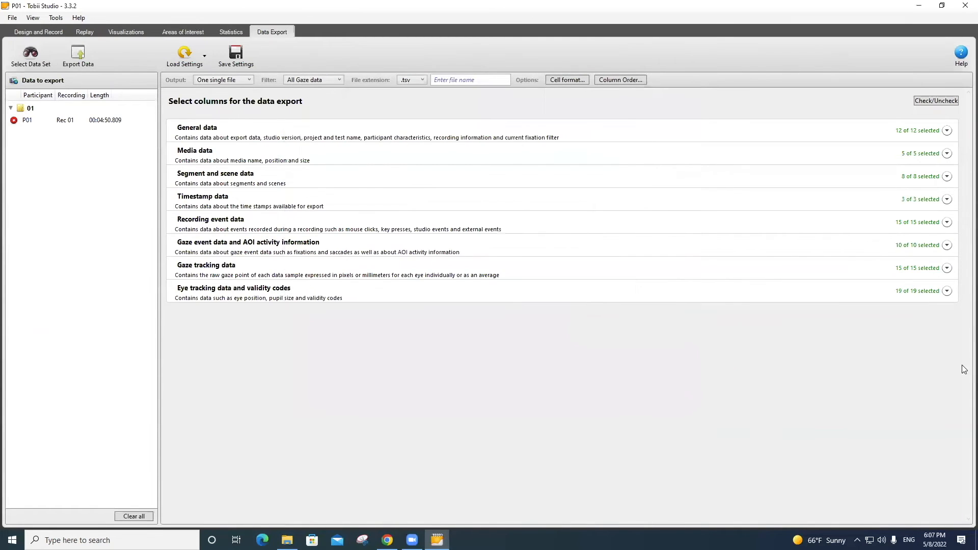
# Step: Load the saved testoutput export settings and name the export file TOBII
pyautogui.click(184, 56)
pyautogui.click(228, 145)
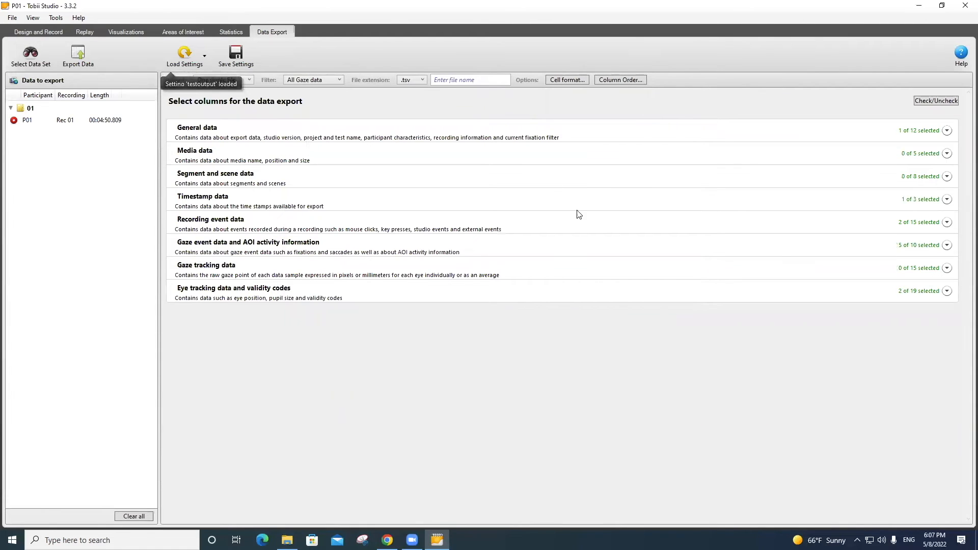
pyautogui.click(446, 82)
pyautogui.write('TO')
# Step: Export the eye tracking data to the P01 folder on the Desktop
pyautogui.click(79, 55)
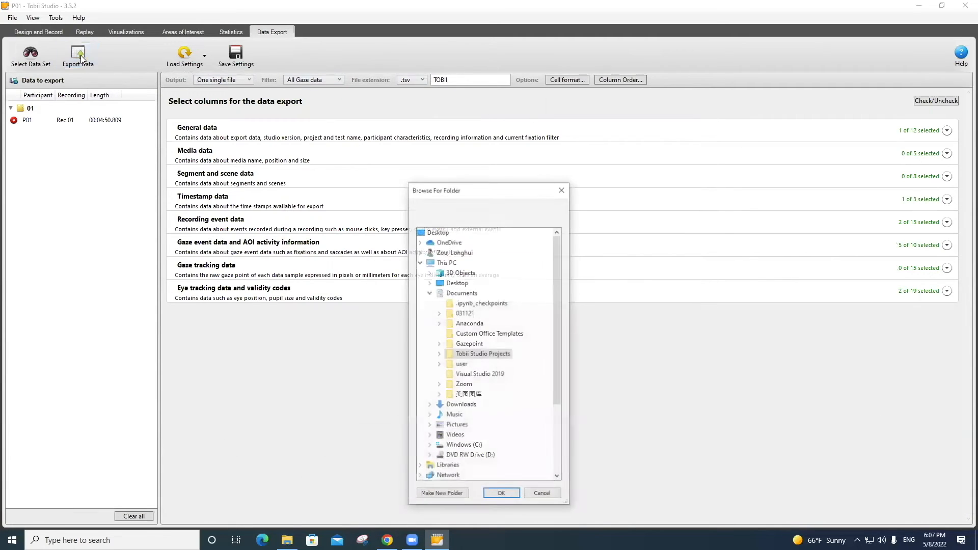
pyautogui.doubleClick(456, 282)
pyautogui.click(462, 344)
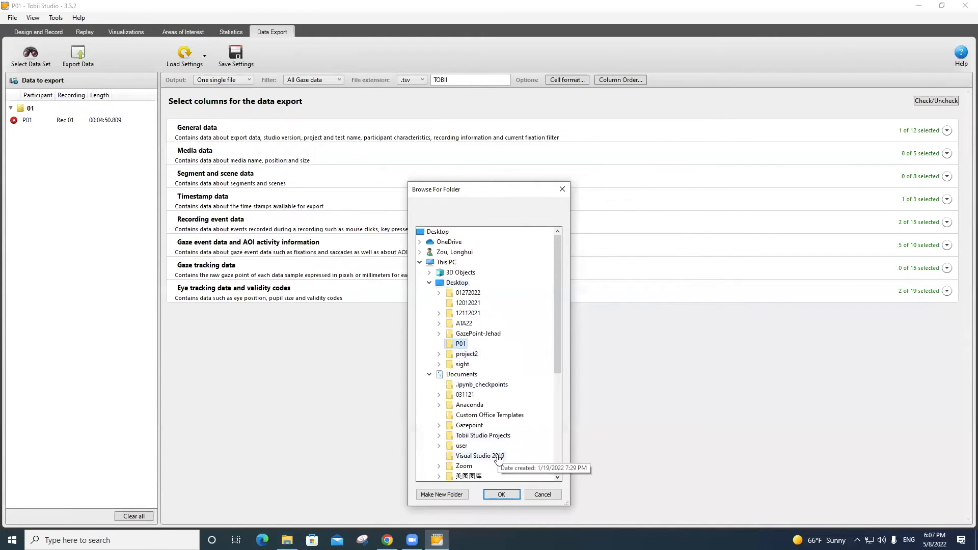
pyautogui.click(493, 494)
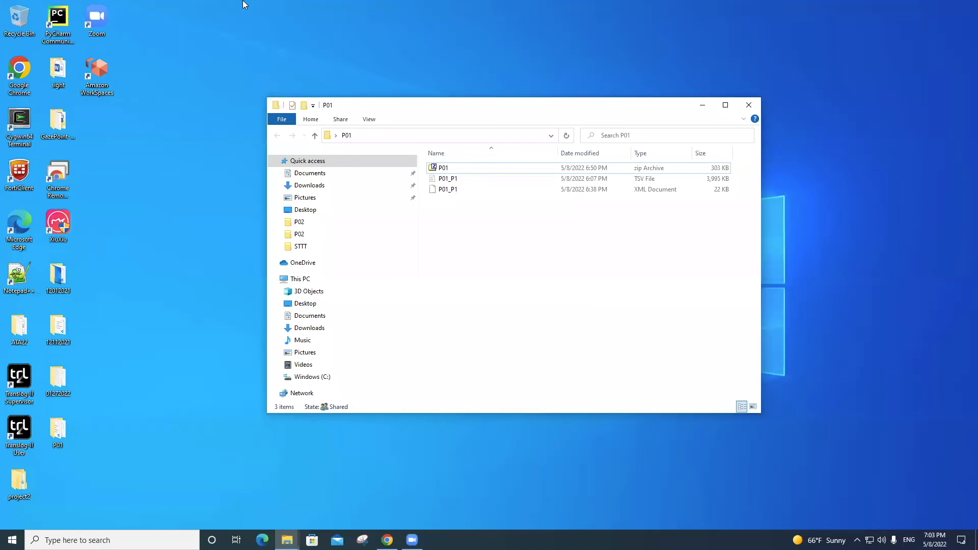
# Step: In the TPD/Yawat admin console in Chrome, choose P01.zip from the Desktop's P01 folder as the study file for upload
pyautogui.click(845, 160)
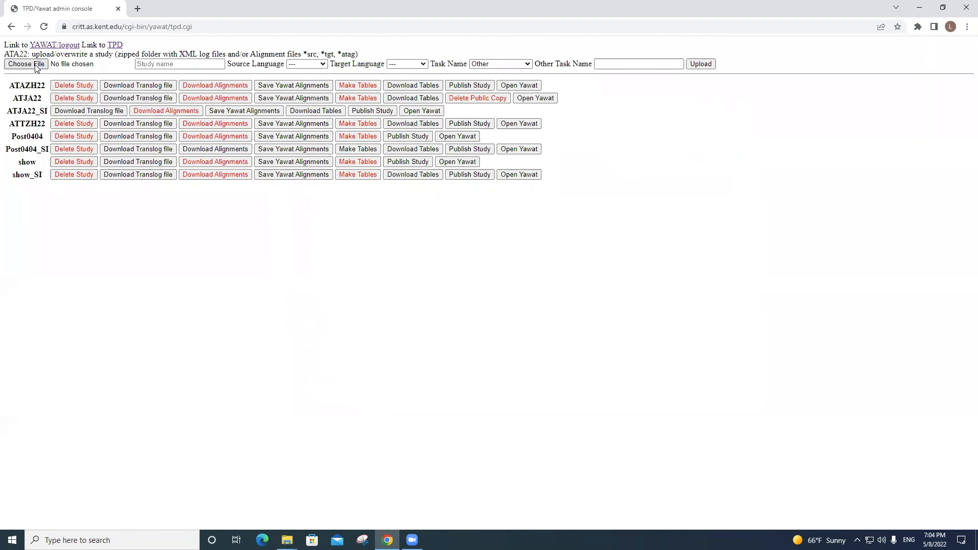
pyautogui.click(35, 64)
pyautogui.click(125, 76)
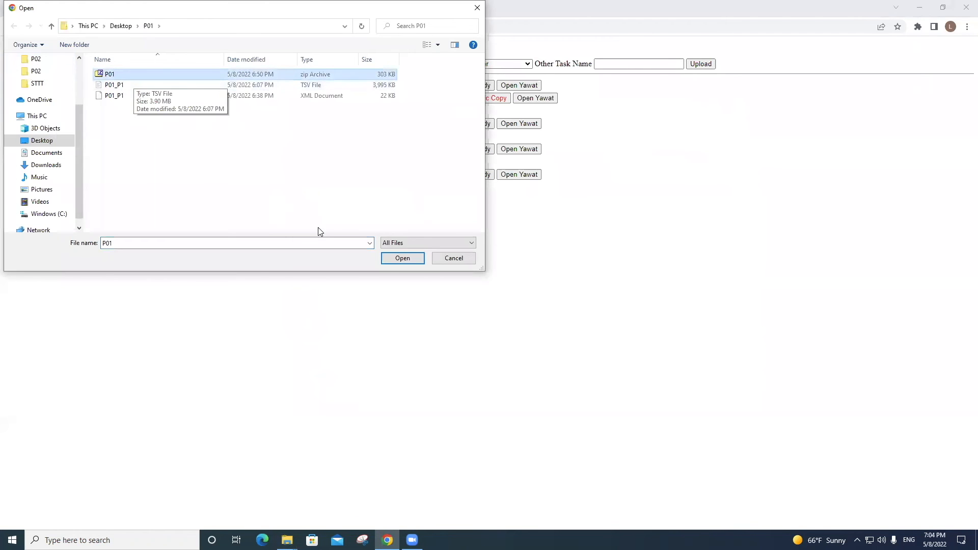
pyautogui.click(400, 258)
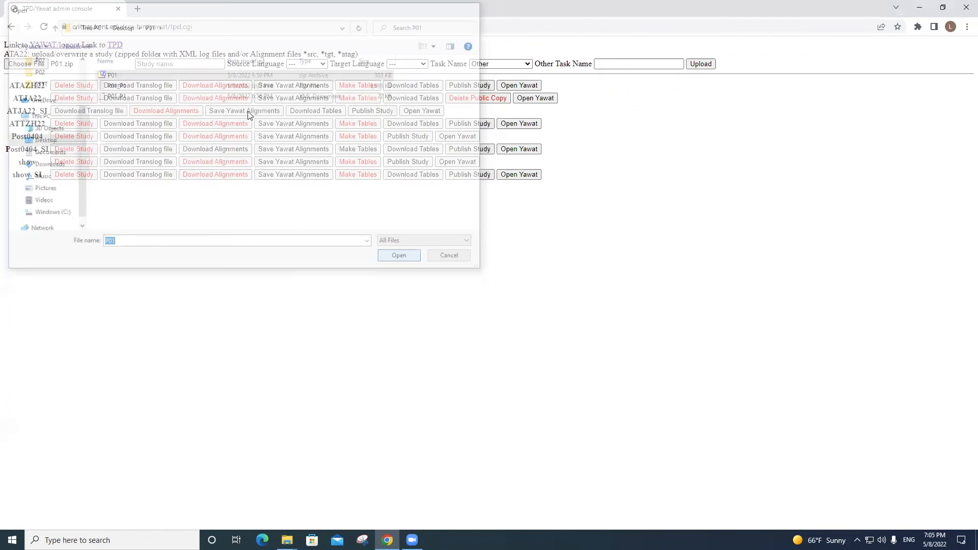
# Step: Name the study TEST0508 and set its source language to English and its target language to Chinese
pyautogui.click(180, 65)
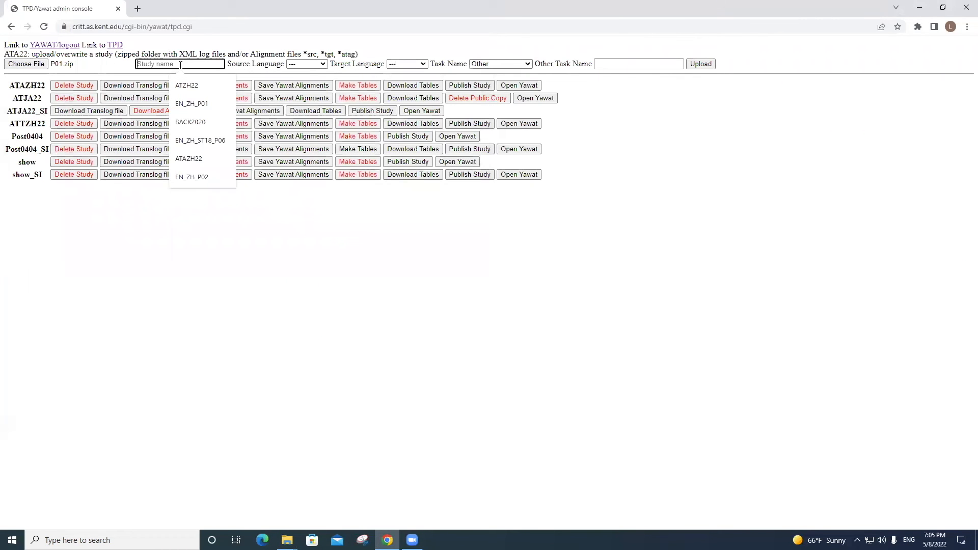
pyautogui.write('TEST0508')
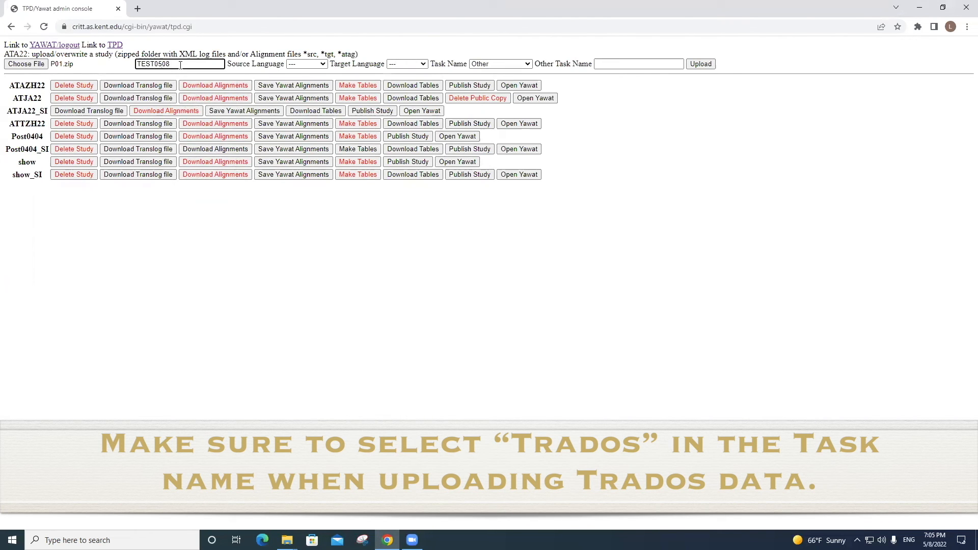
pyautogui.click(310, 64)
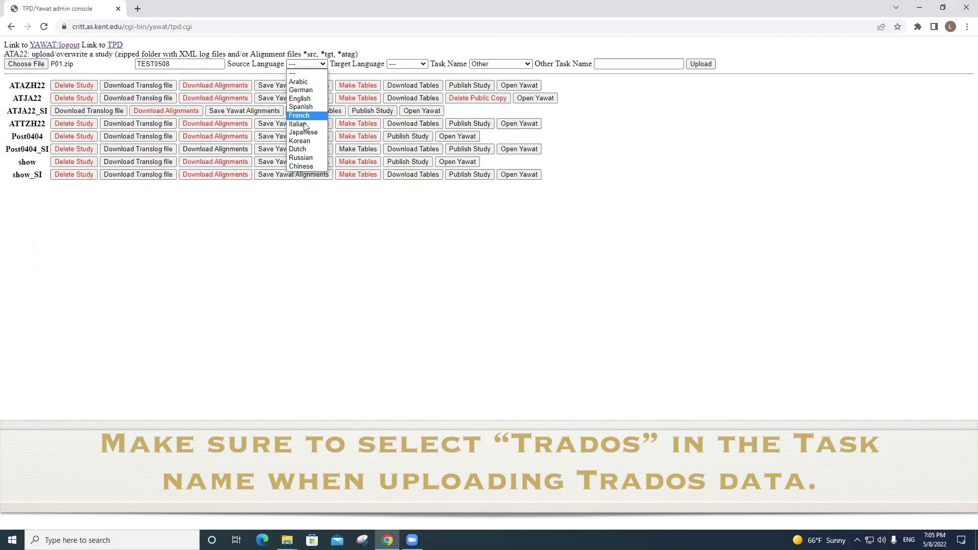
pyautogui.click(306, 99)
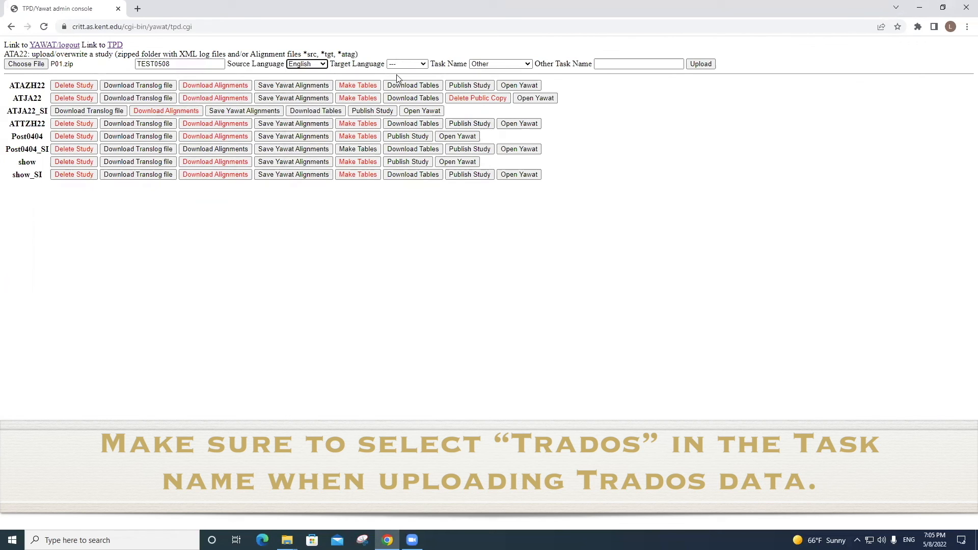
pyautogui.click(414, 63)
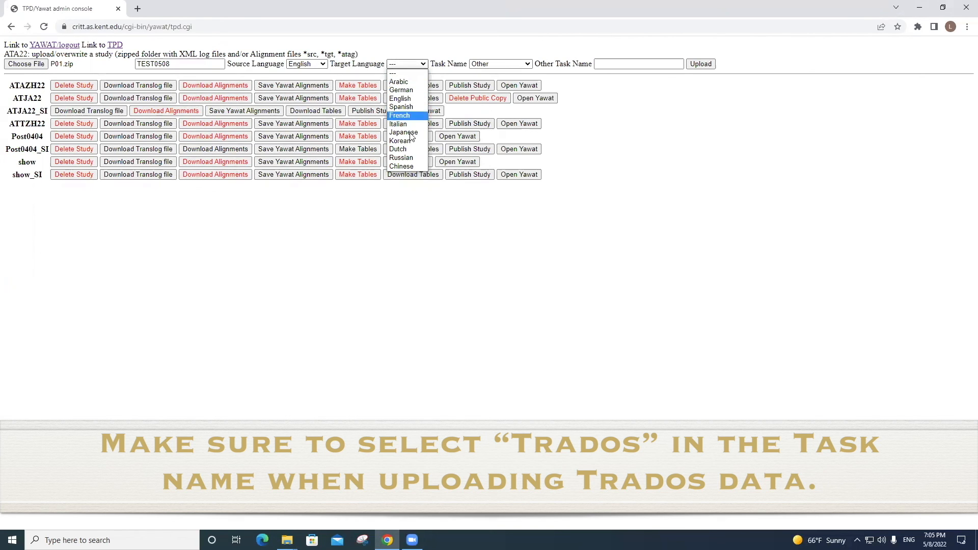
pyautogui.click(402, 166)
# Step: Set the task name to Trados and upload the study
pyautogui.click(500, 65)
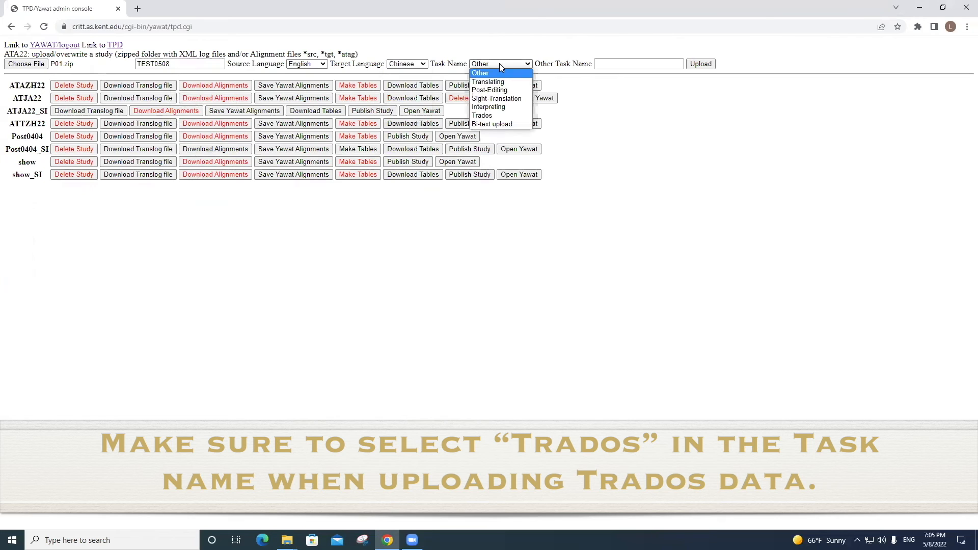
pyautogui.click(511, 116)
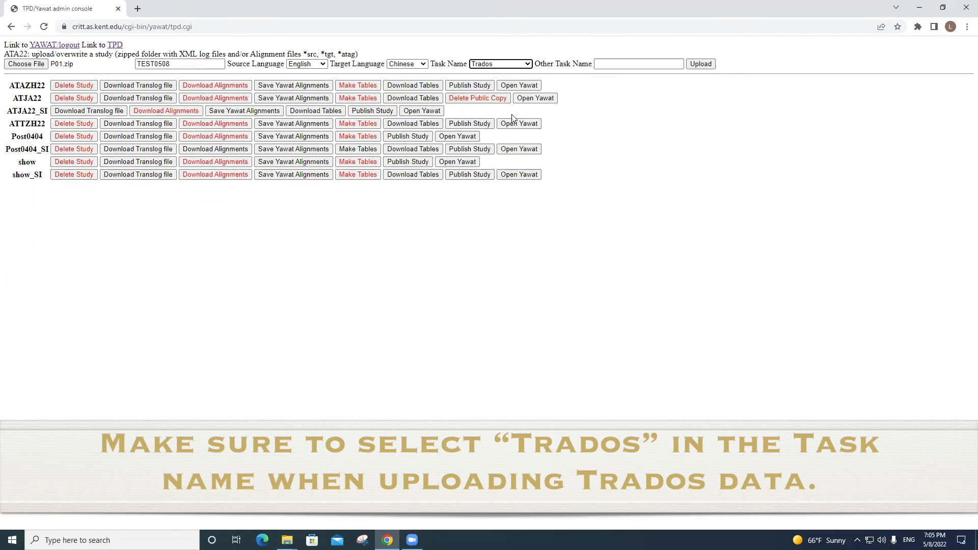
pyautogui.click(700, 64)
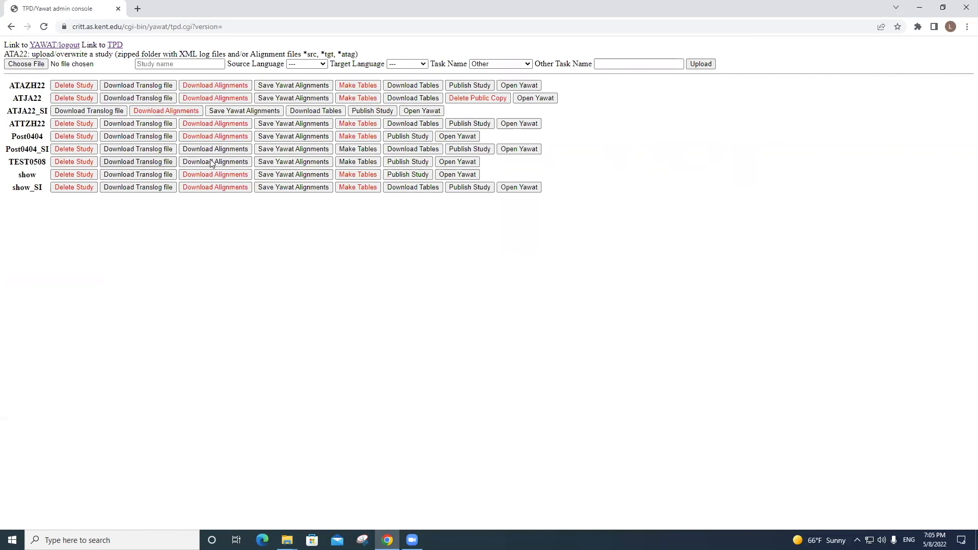
# Step: Open the TEST0508 study in Yawat and look through the P01_P1 source and target segments
pyautogui.click(457, 162)
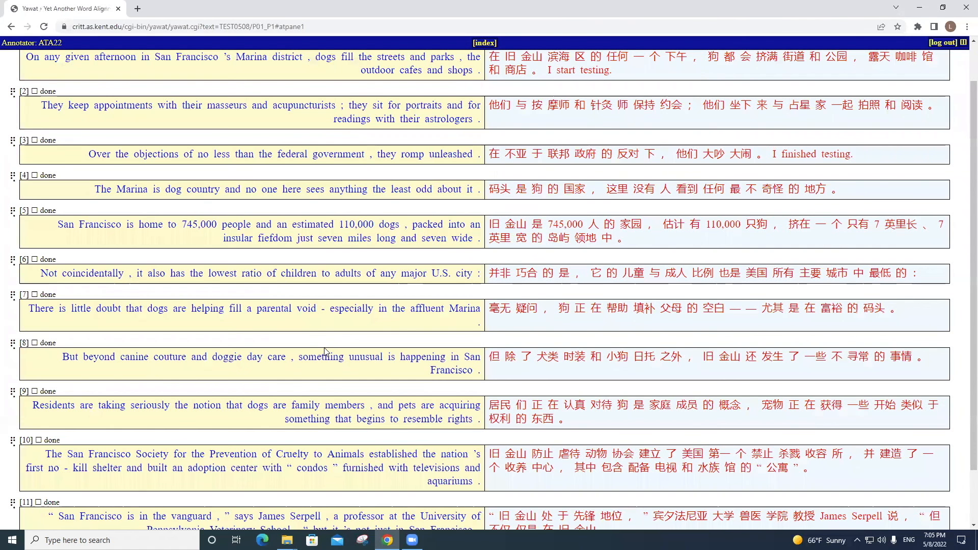
pyautogui.scroll(-1, 276, 352)
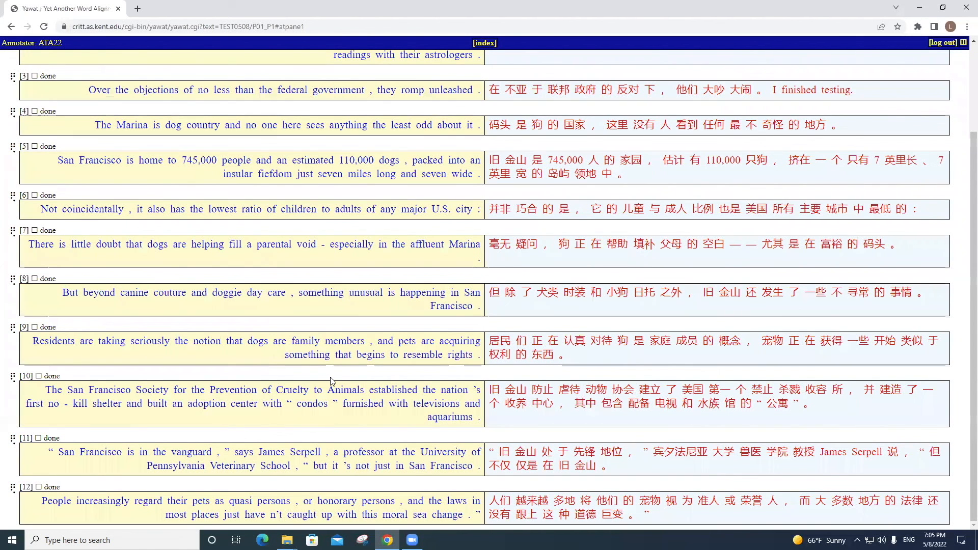
pyautogui.scroll(1, 243, 143)
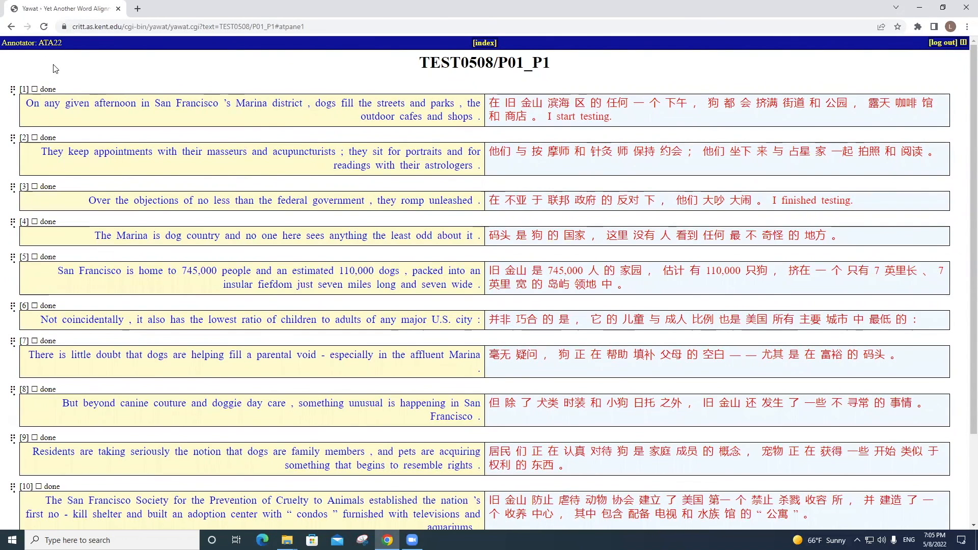
pyautogui.click(9, 27)
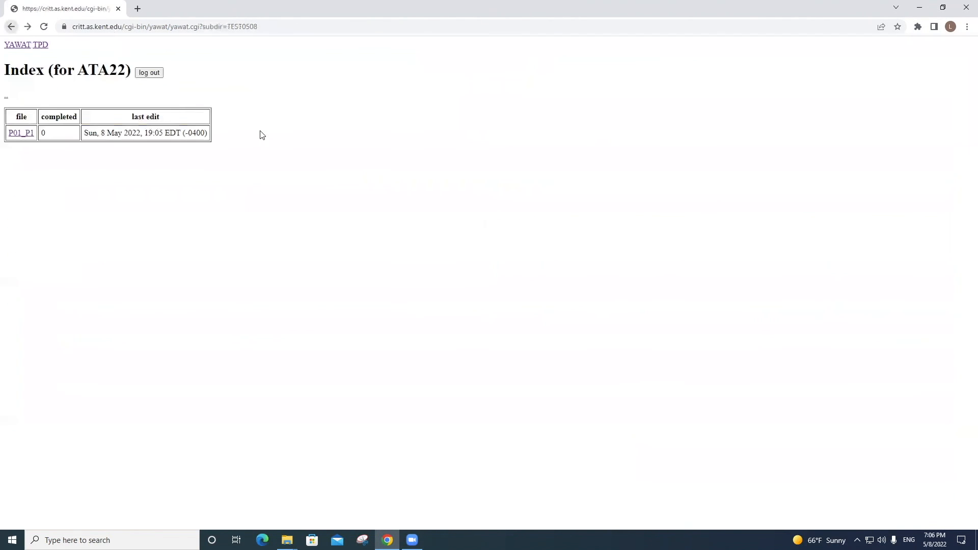
# Step: Return to the TPD admin console and make the tables for the TEST0508 study, accepting the Yawat overwrite
pyautogui.click(41, 45)
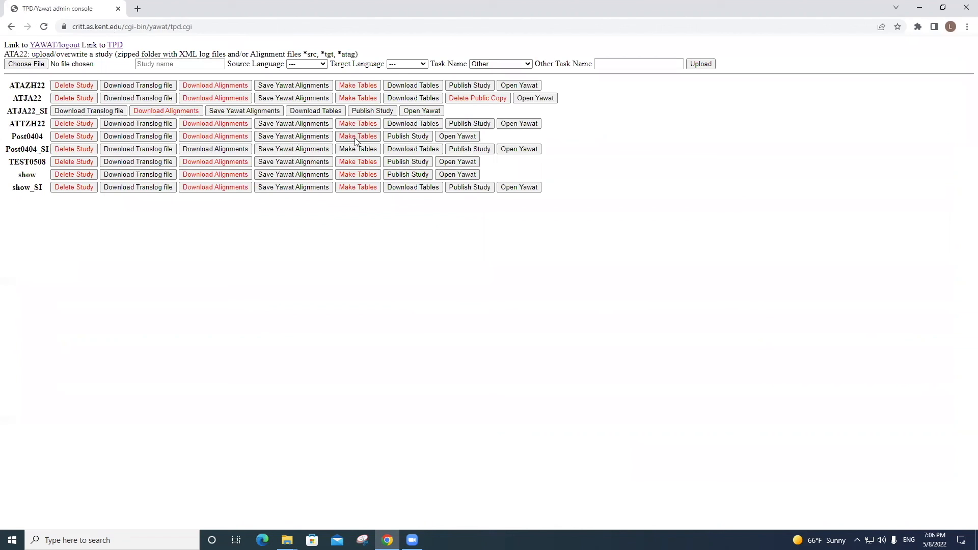
pyautogui.click(482, 148)
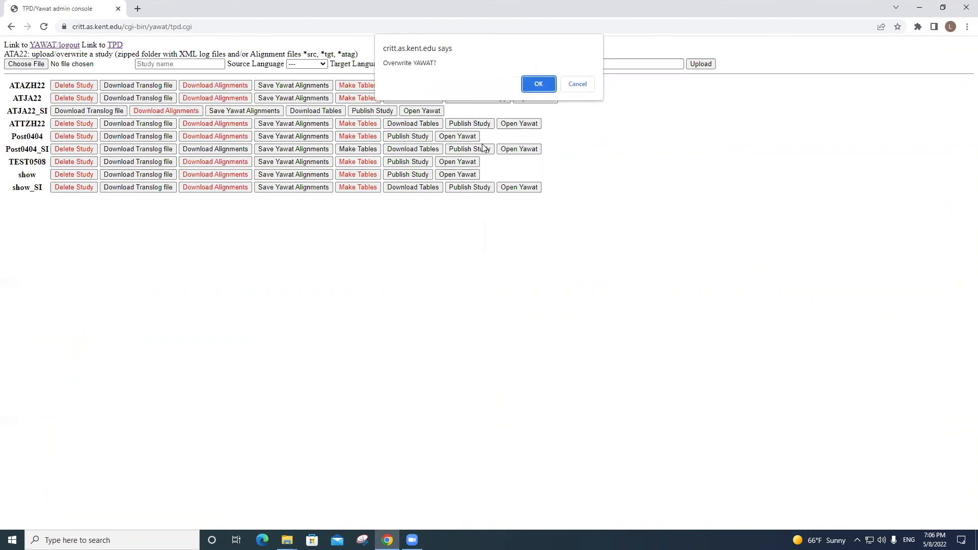
pyautogui.click(535, 82)
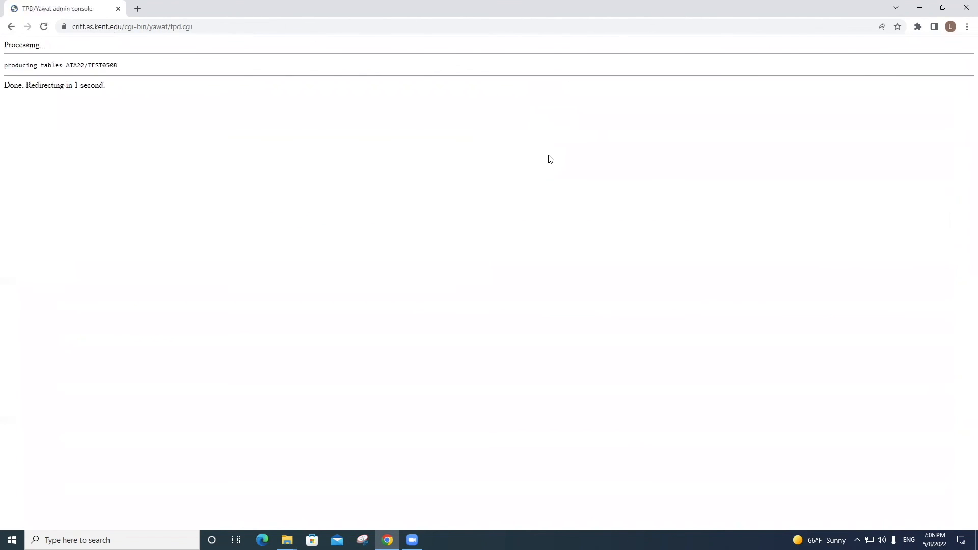